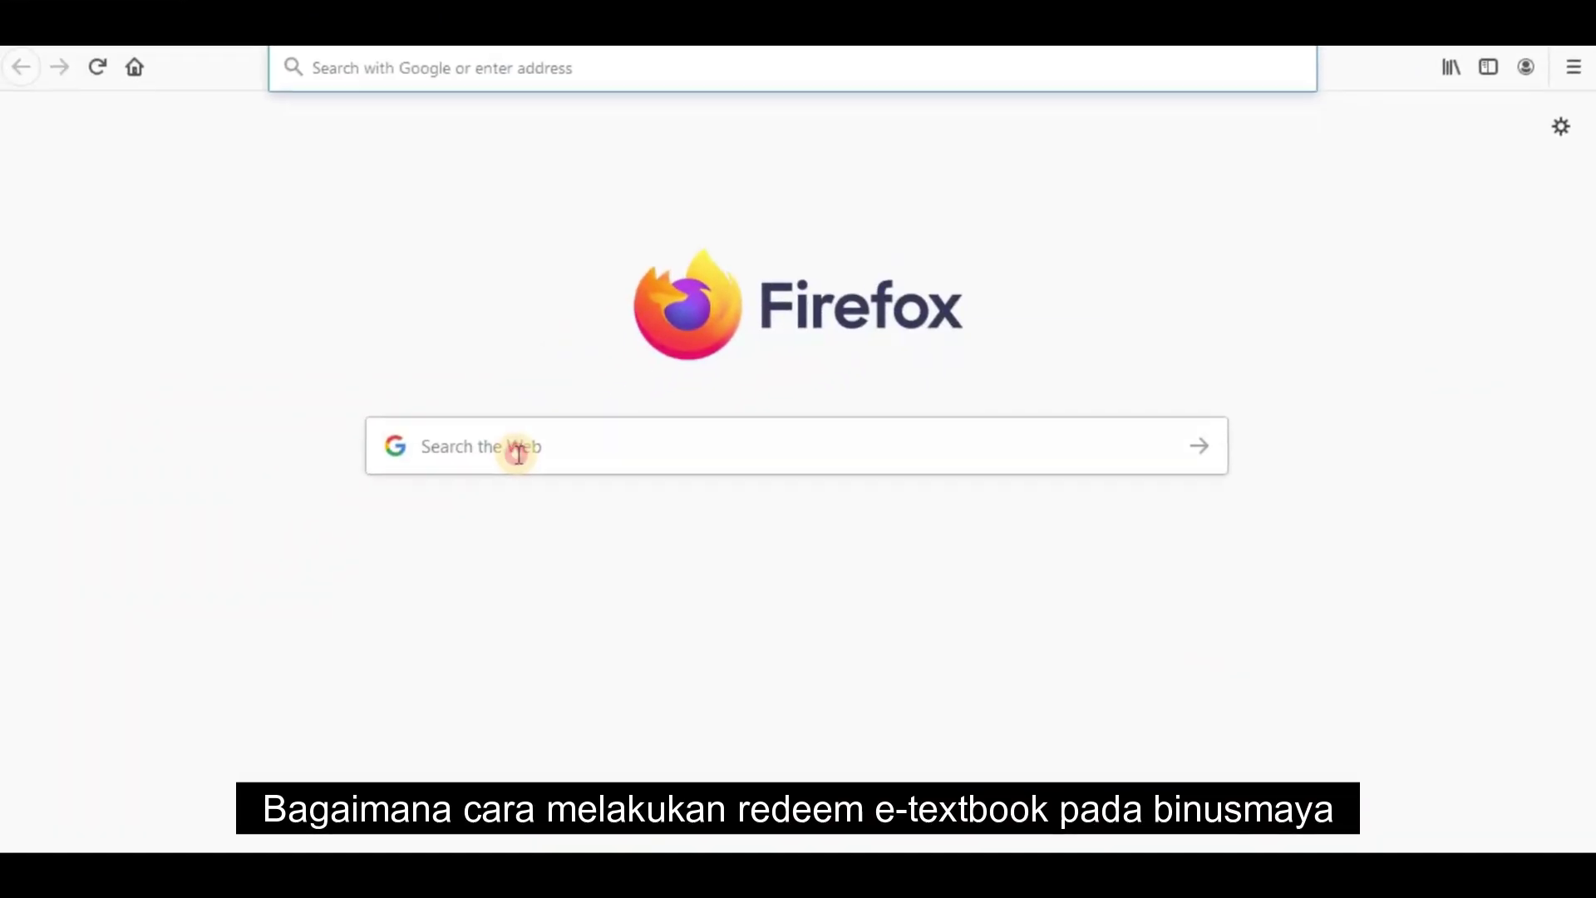
Search Google for BINUSMAYA.AC.ID to find the BinusMaya site
{"action": "left_click", "coordinate": [518, 453]}
{"action": "type", "text": "BINUSMAYA.AC.ID"}
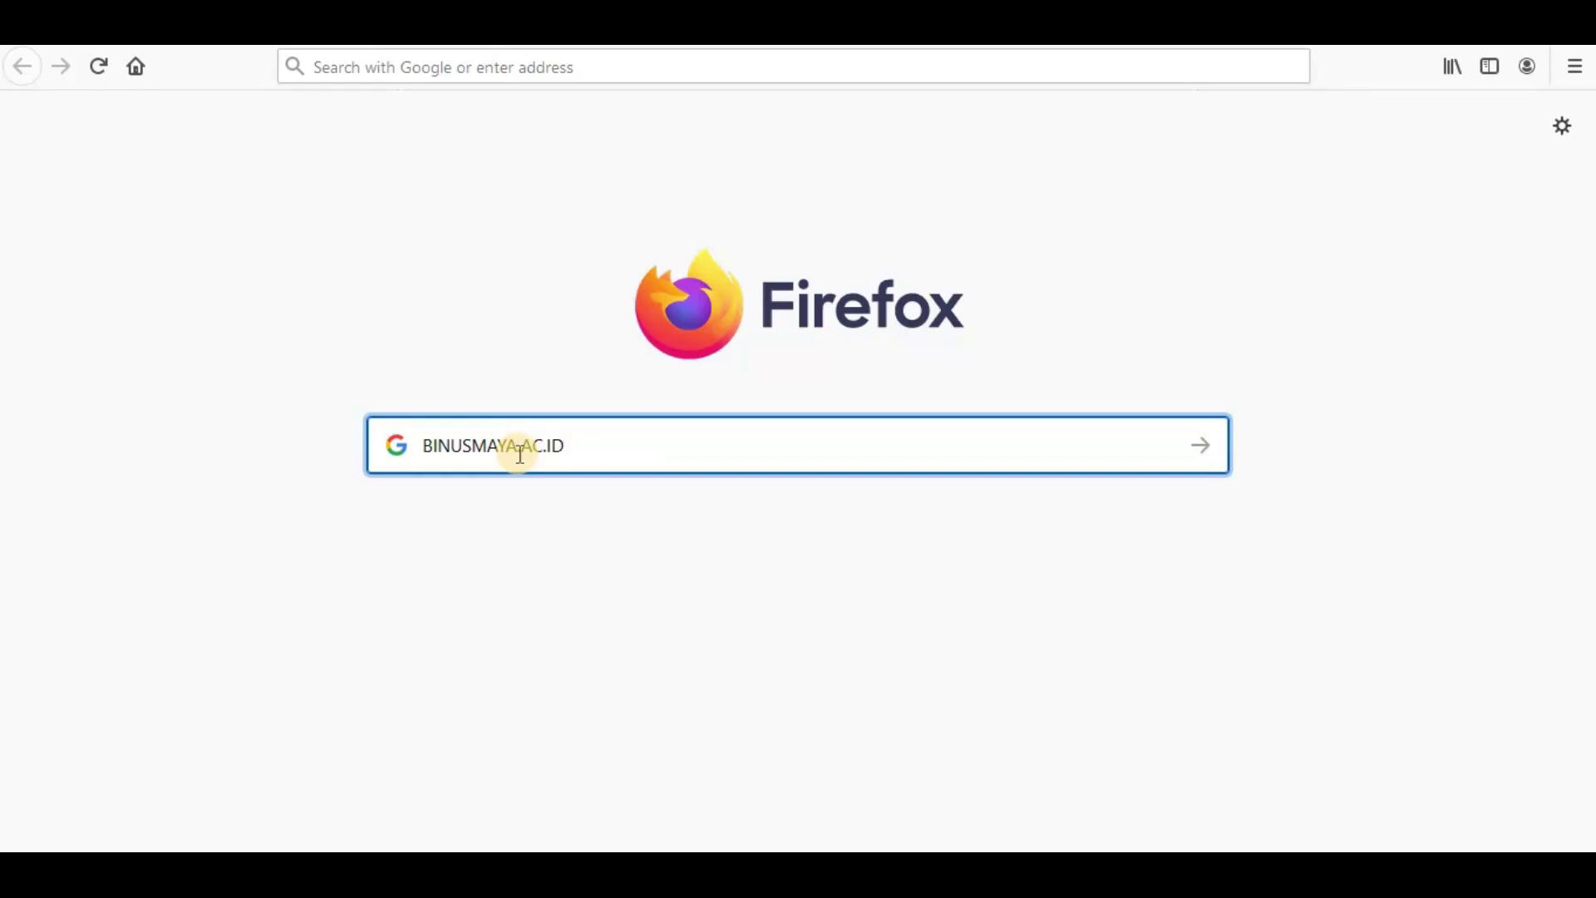
{"action": "key", "text": "Return"}
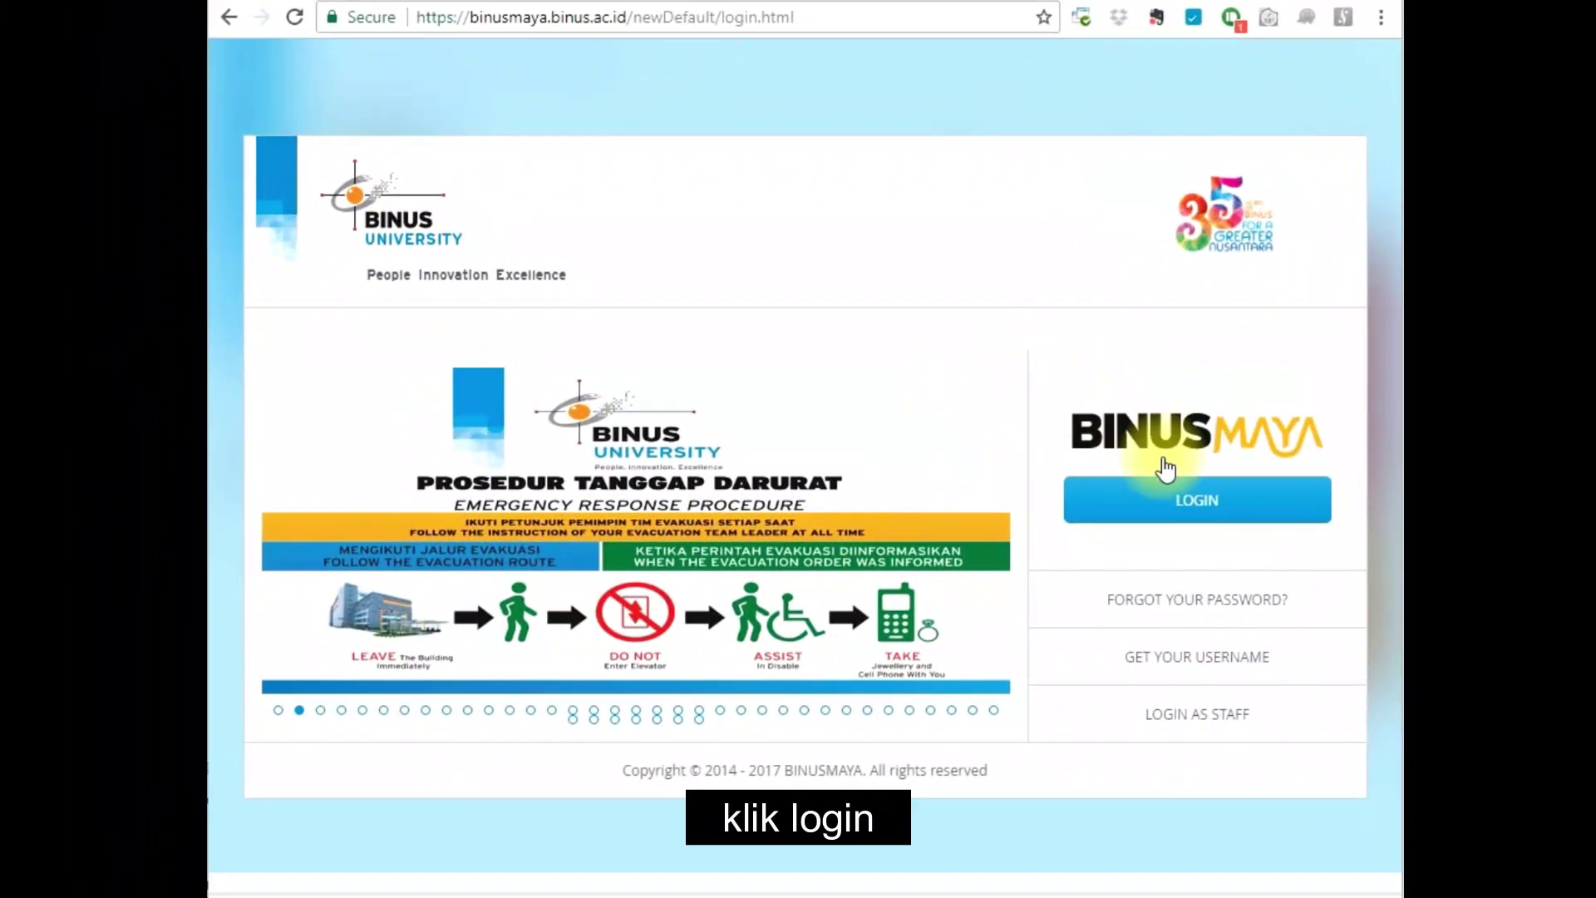
Sign in to BinusMaya and open the COMP6100 Software Engineering course page via Courses and Select Periods
{"action": "left_click", "coordinate": [1179, 506]}
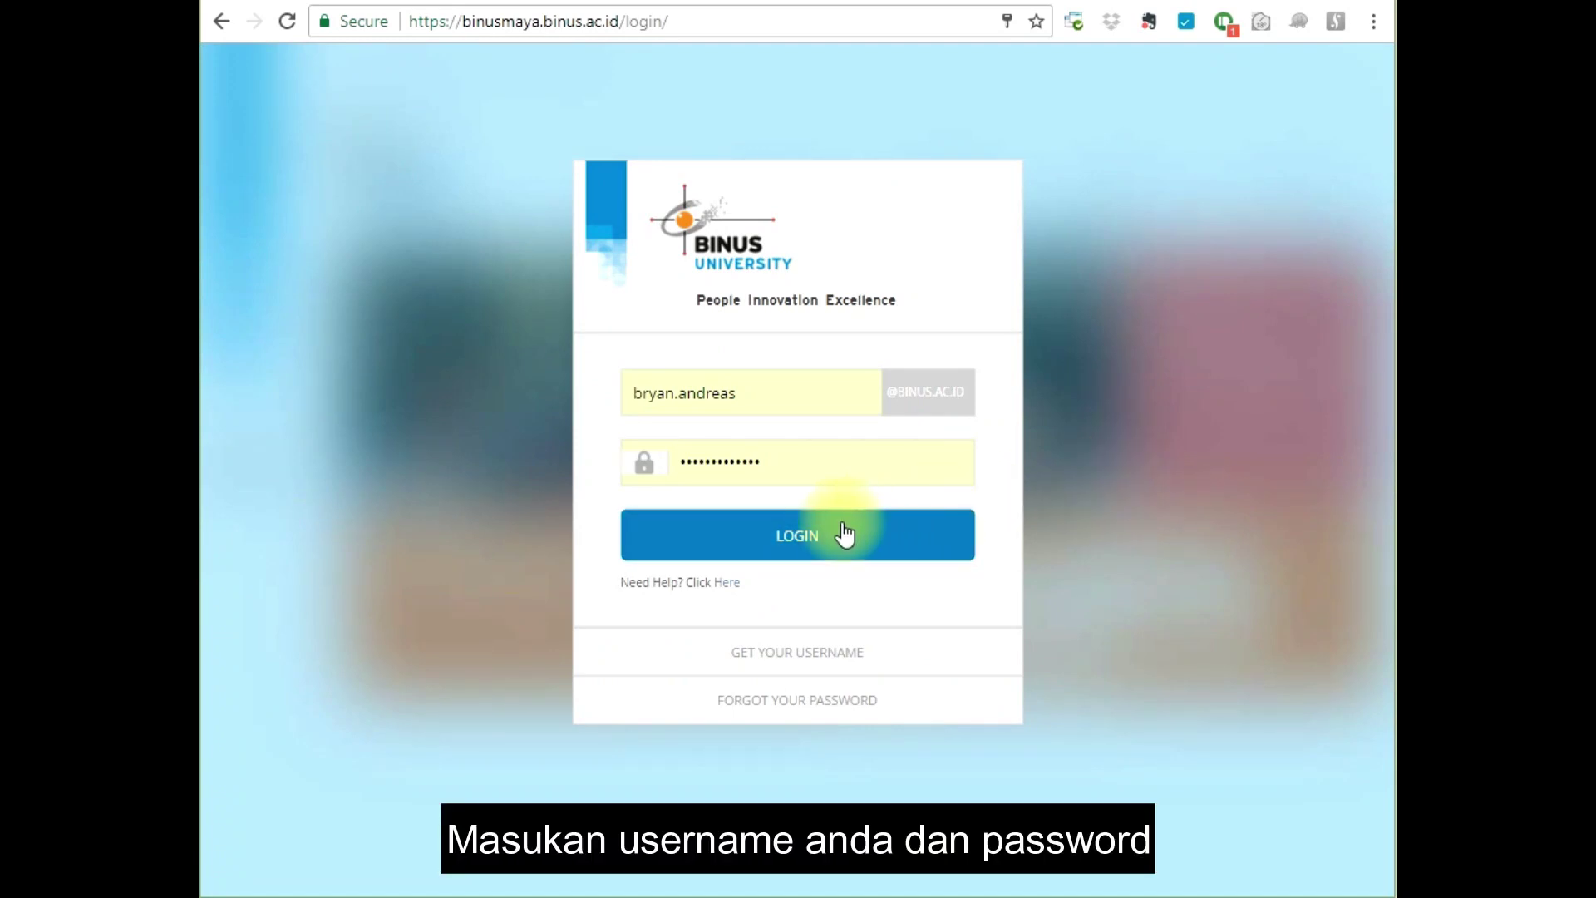
{"action": "left_click", "coordinate": [800, 539]}
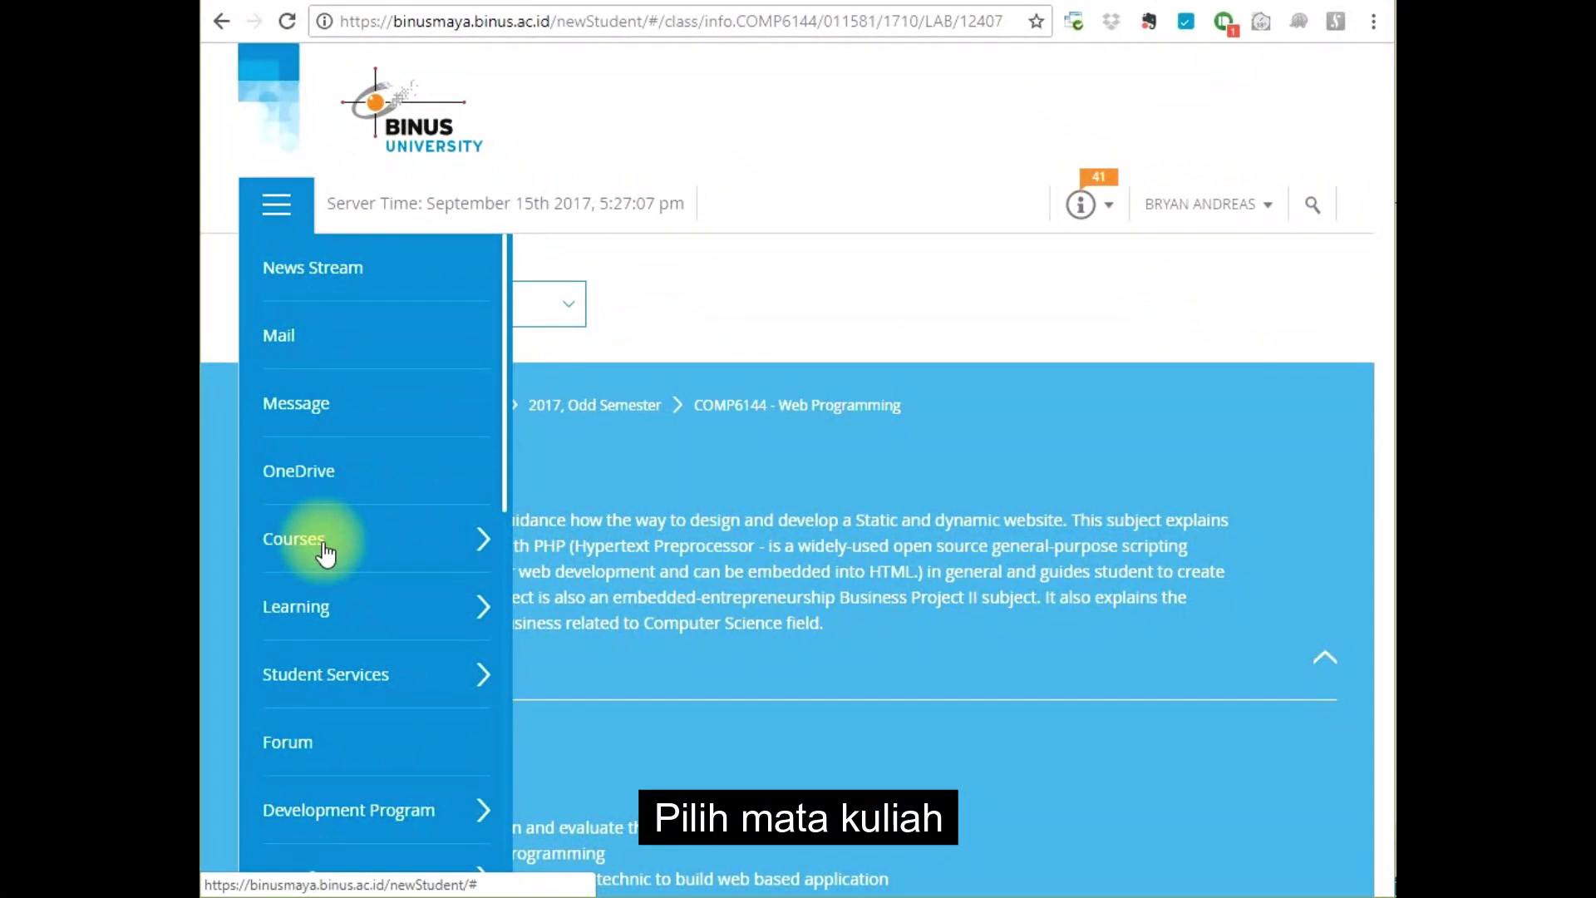
{"action": "left_click", "coordinate": [324, 552]}
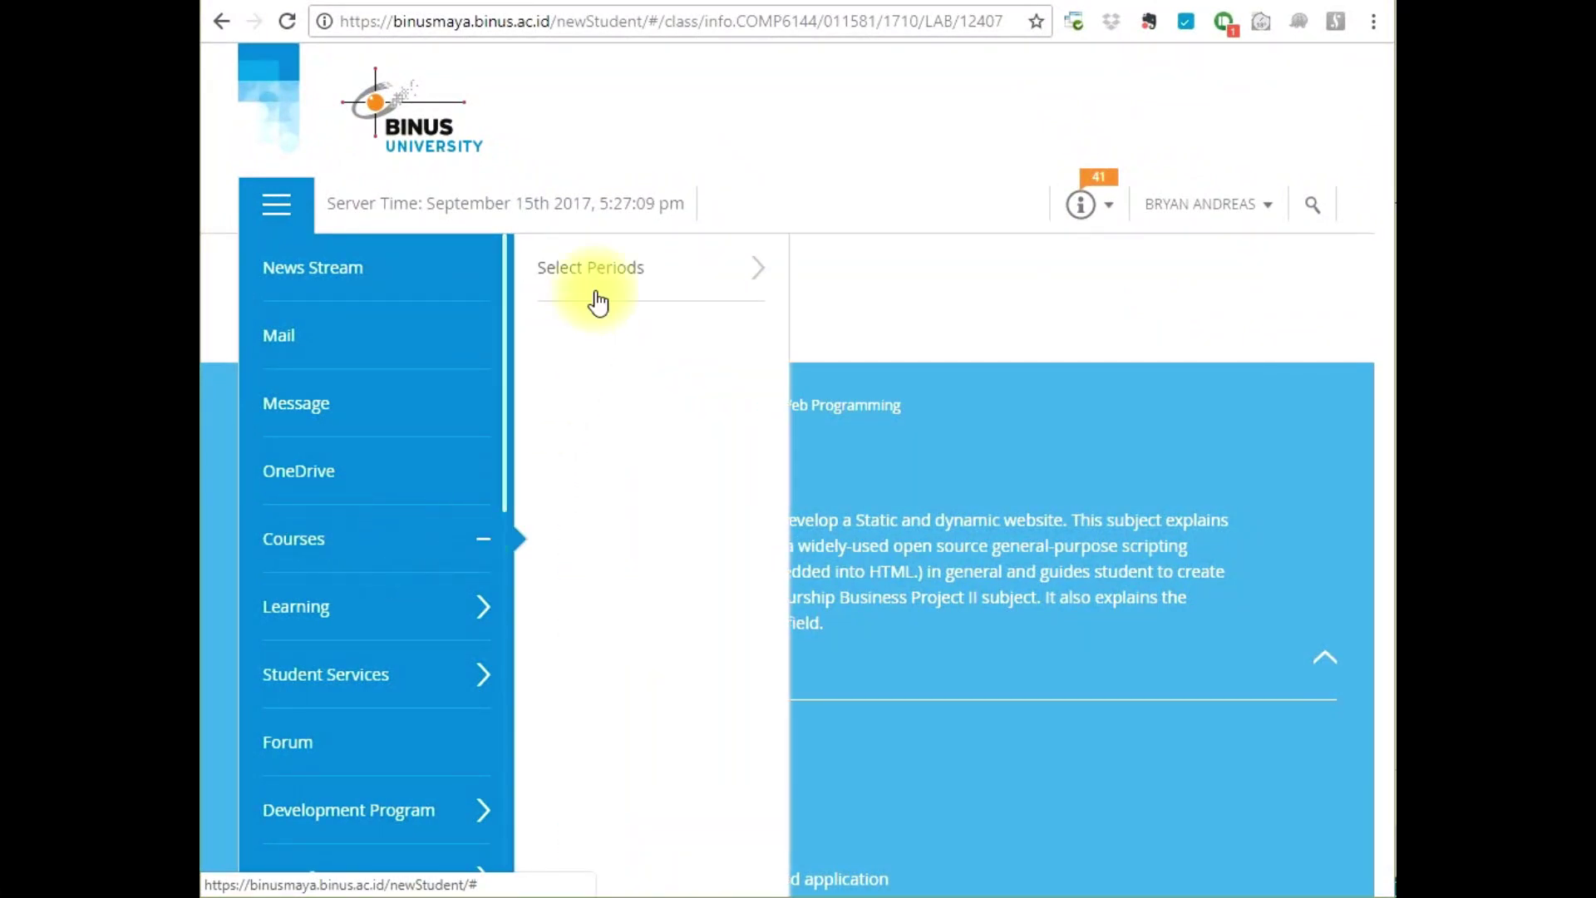
{"action": "left_click", "coordinate": [619, 270]}
{"action": "left_click", "coordinate": [885, 268]}
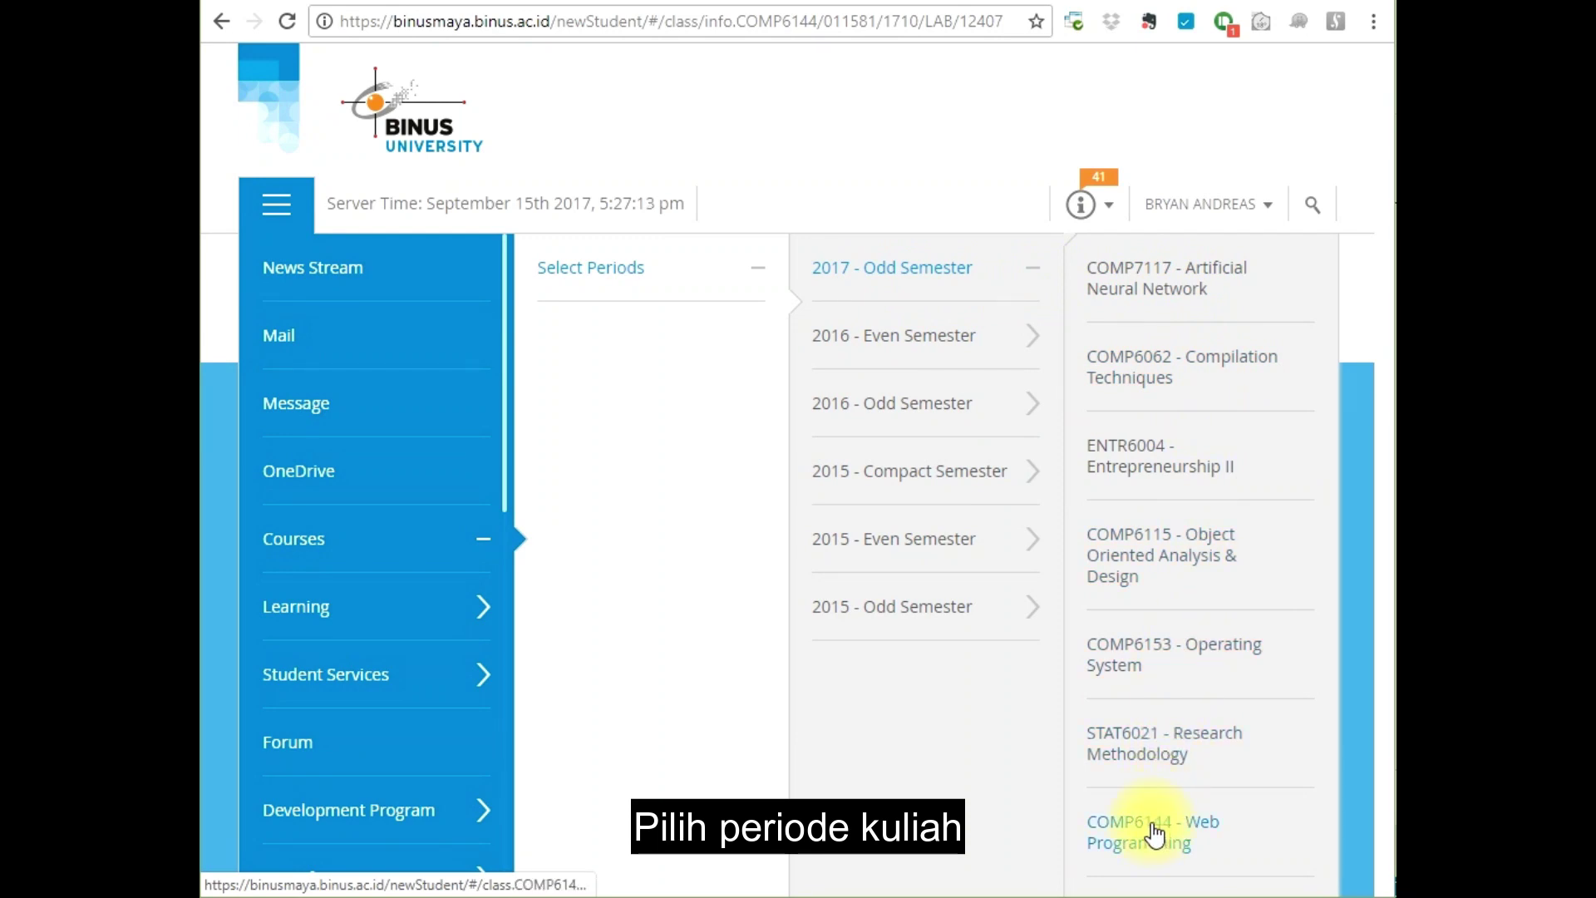
{"action": "left_click", "coordinate": [1157, 752]}
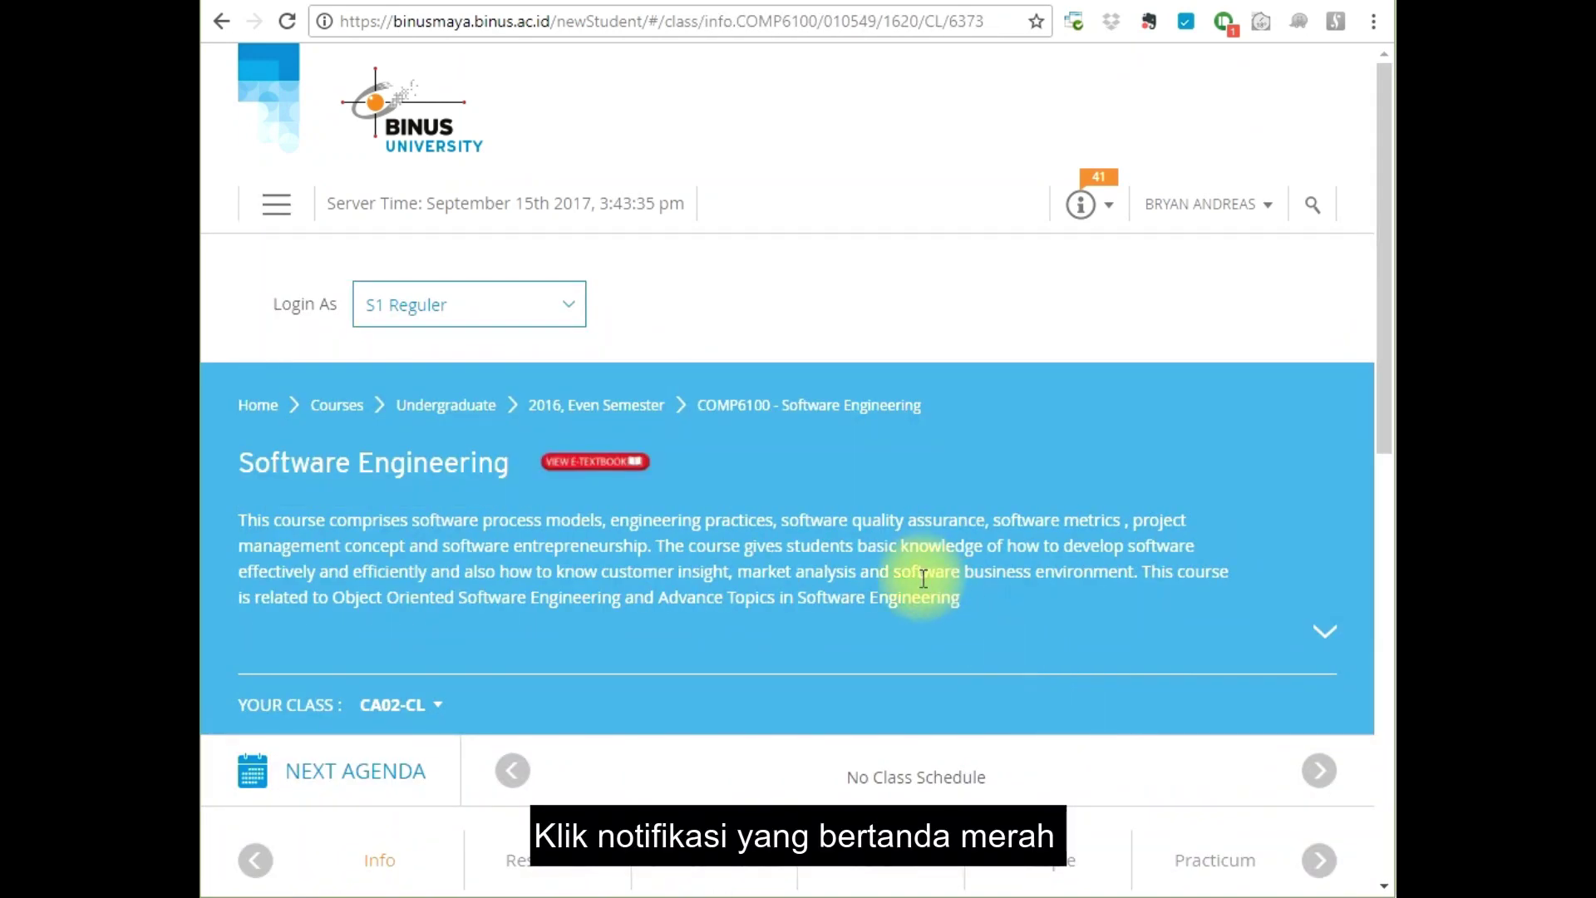
Open the course's e-textbook reminders, note the Rp 377.500 price, and page to the next reminder
{"action": "left_click", "coordinate": [611, 466]}
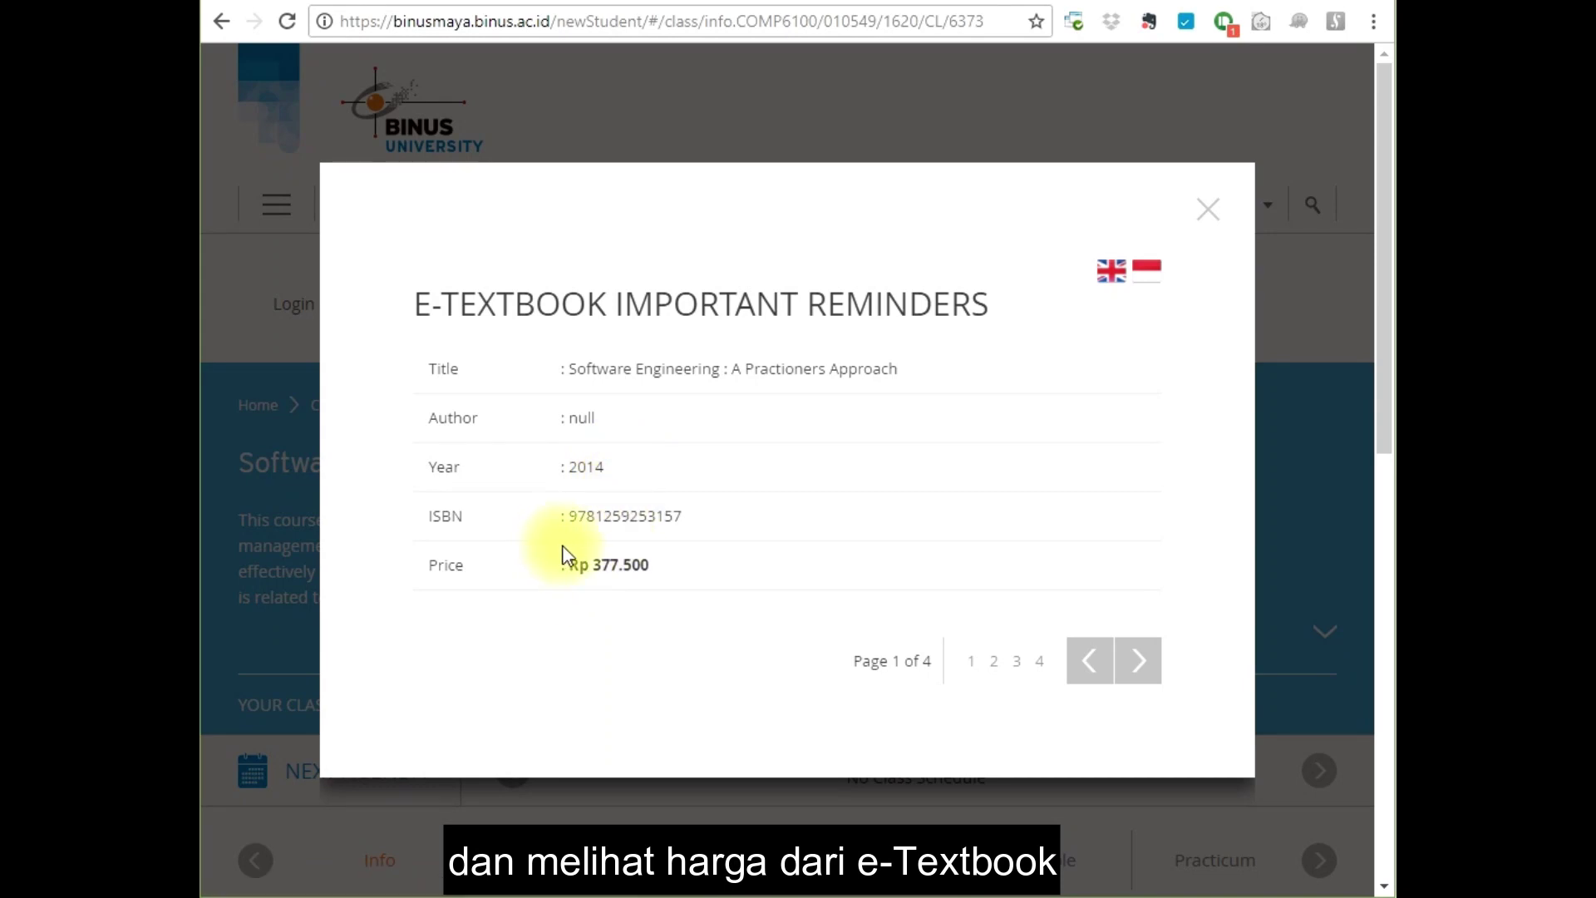
{"action": "left_click_drag", "start_coordinate": [663, 570], "coordinate": [569, 568]}
{"action": "left_click", "coordinate": [656, 571]}
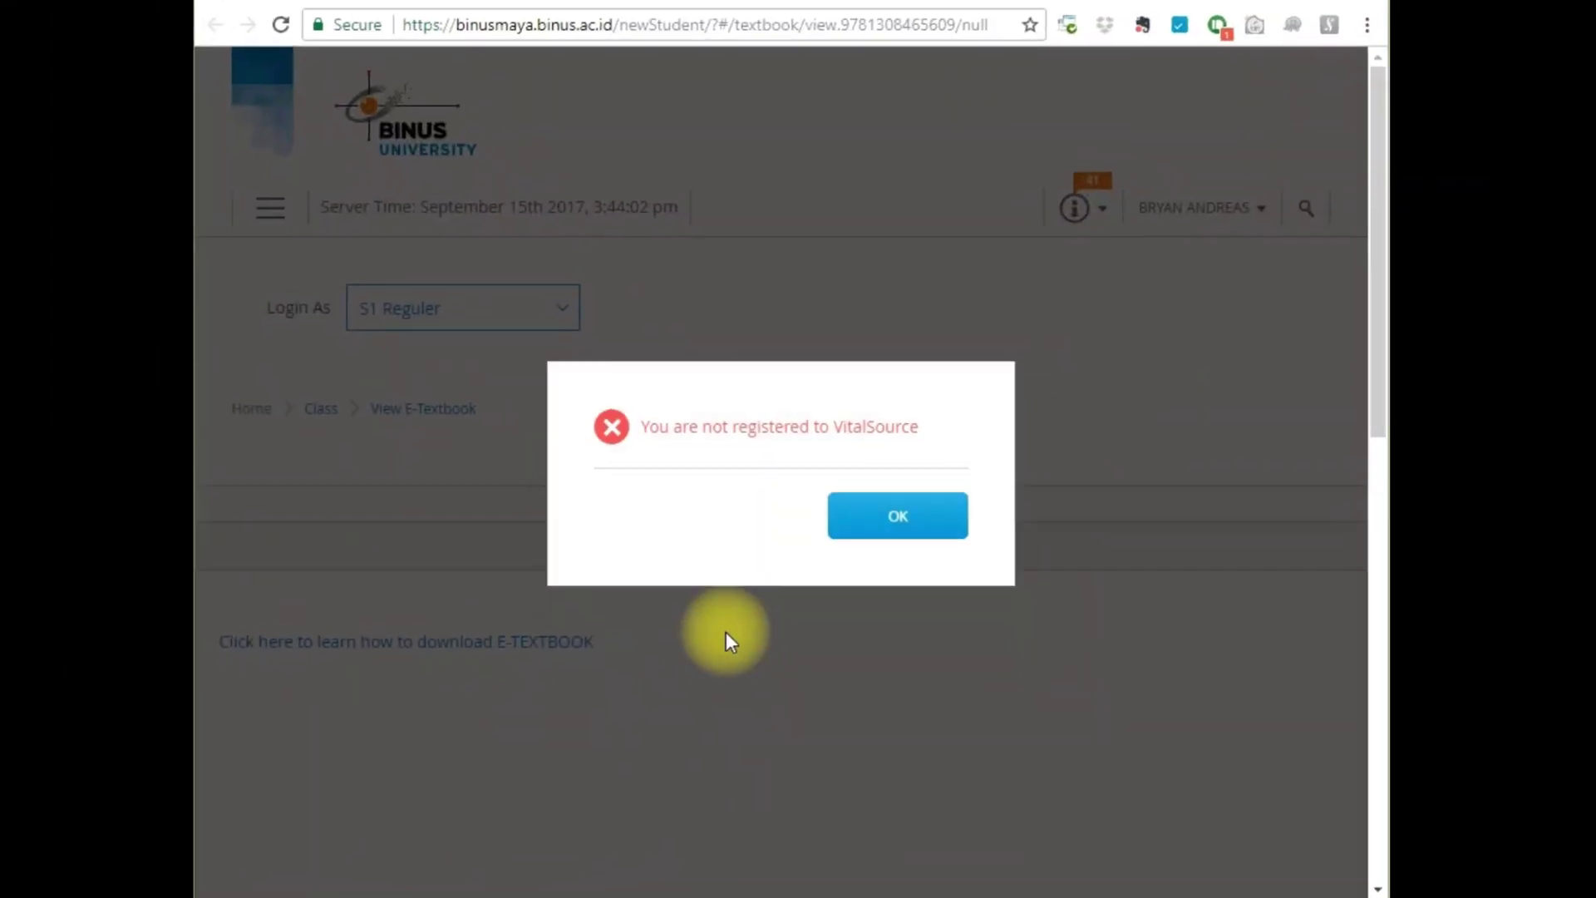
Accept the reminders and answer the favorite sport security question on the registration form
{"action": "left_click", "coordinate": [880, 527]}
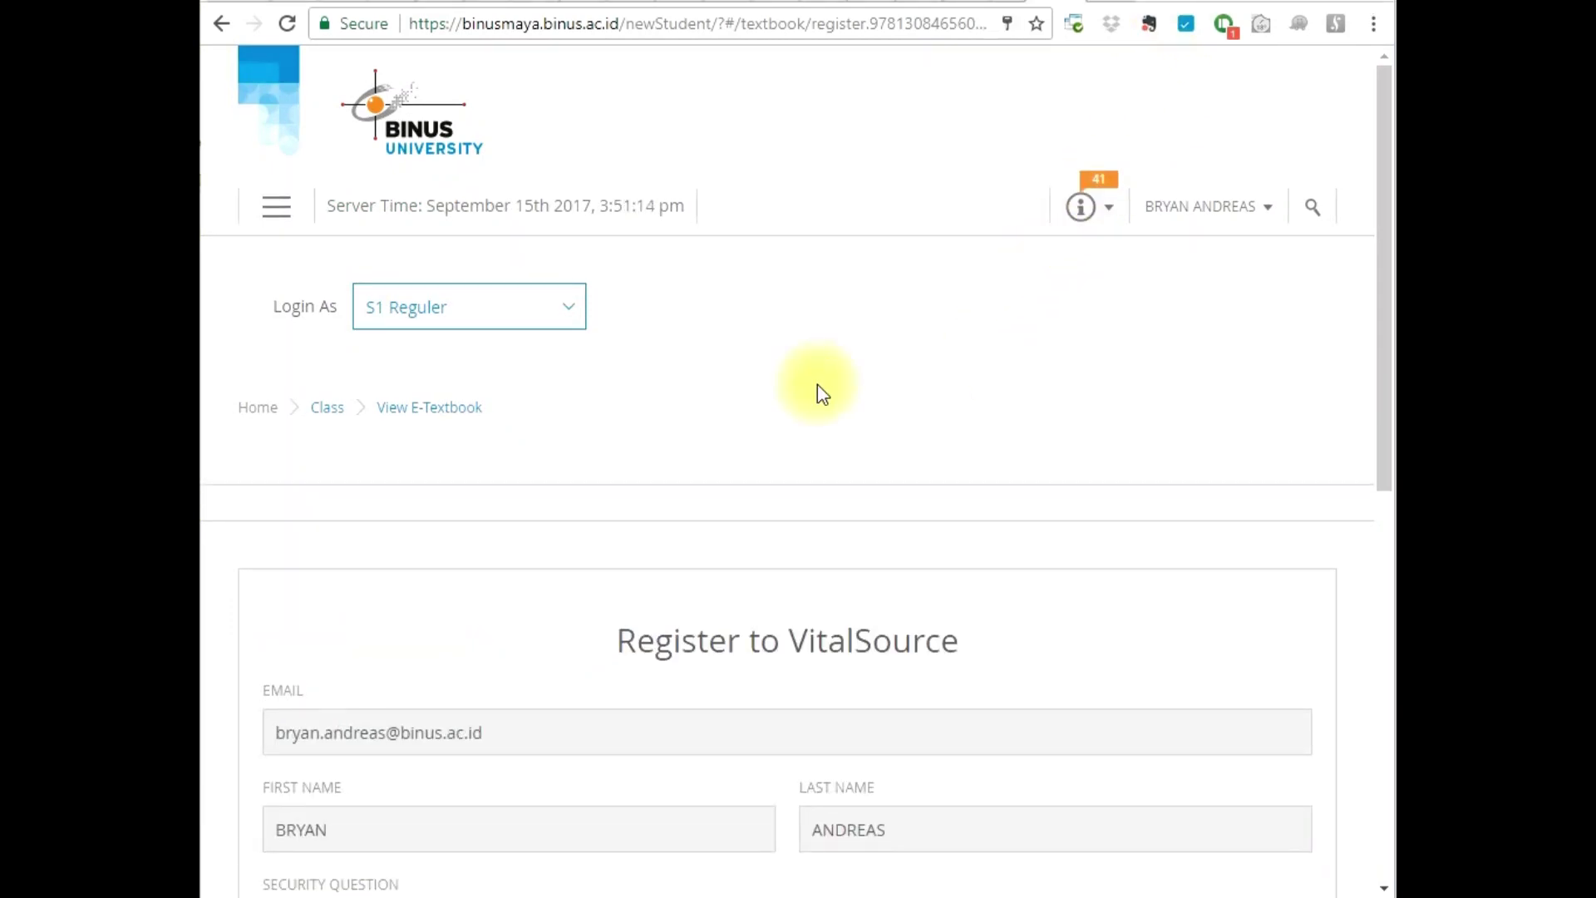
{"action": "scroll", "coordinate": [781, 412], "scroll_direction": "down", "scroll_amount": 7}
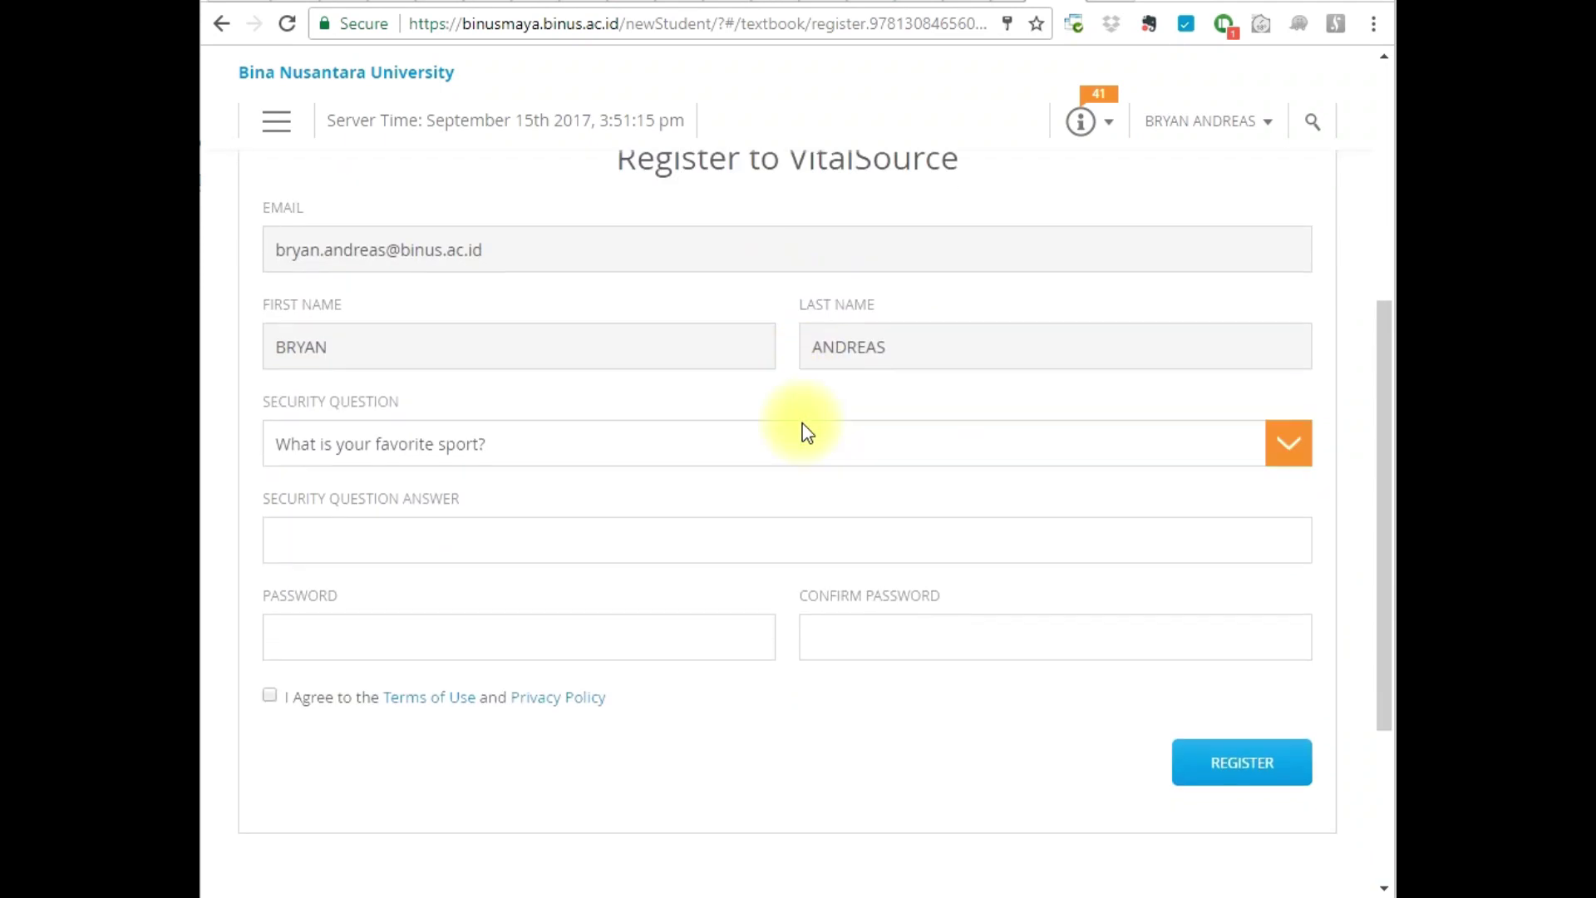
{"action": "left_click", "coordinate": [849, 327]}
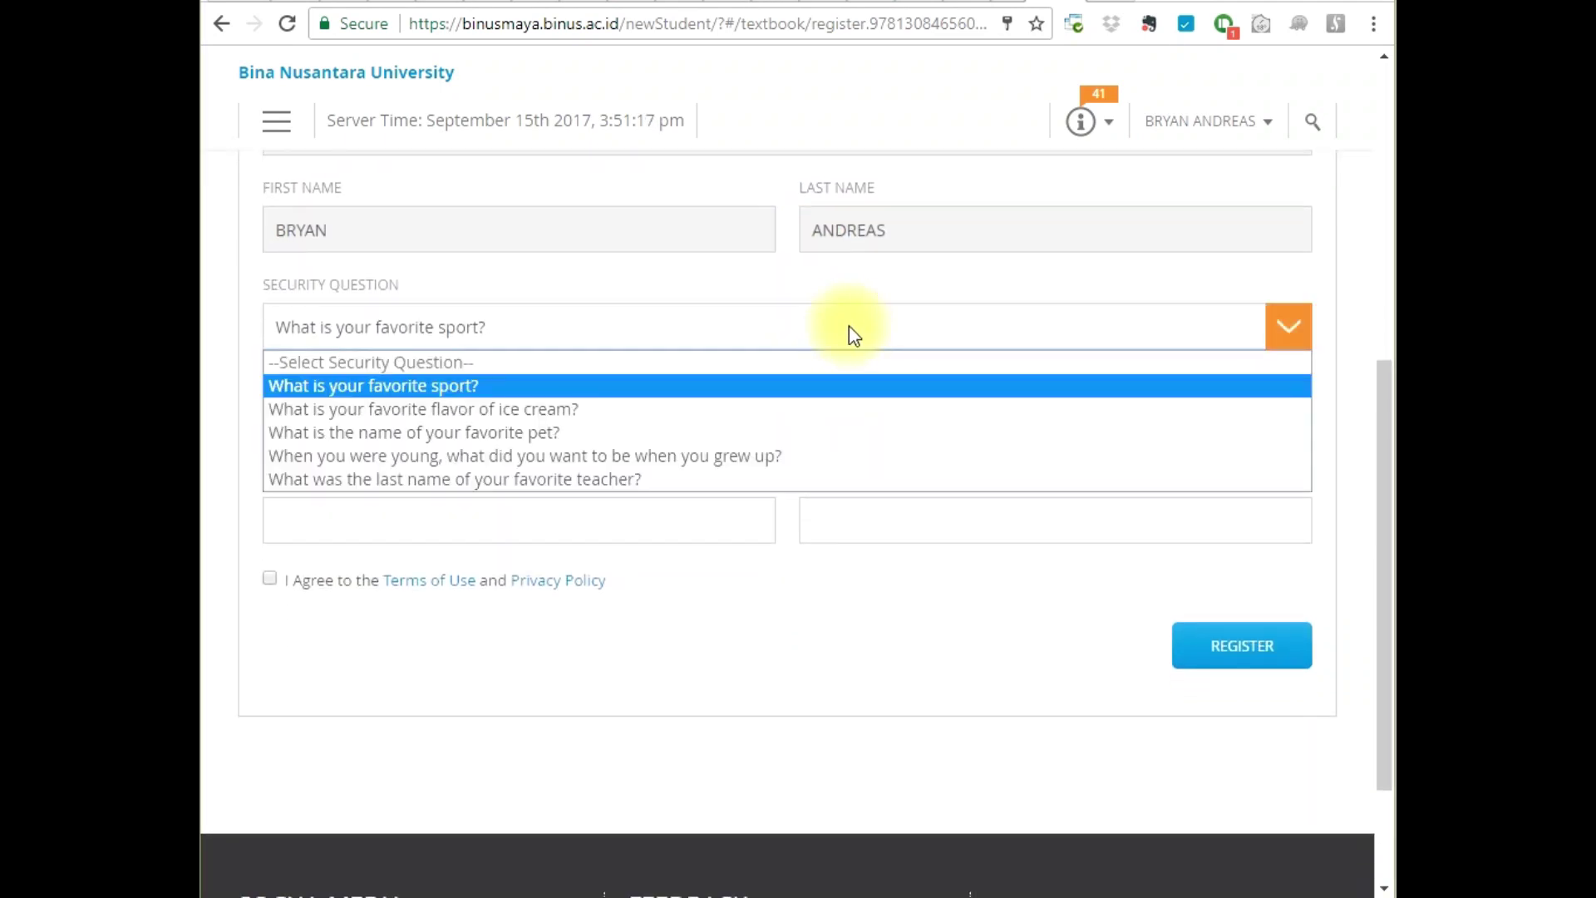
{"action": "left_click", "coordinate": [828, 389]}
{"action": "left_click", "coordinate": [678, 431]}
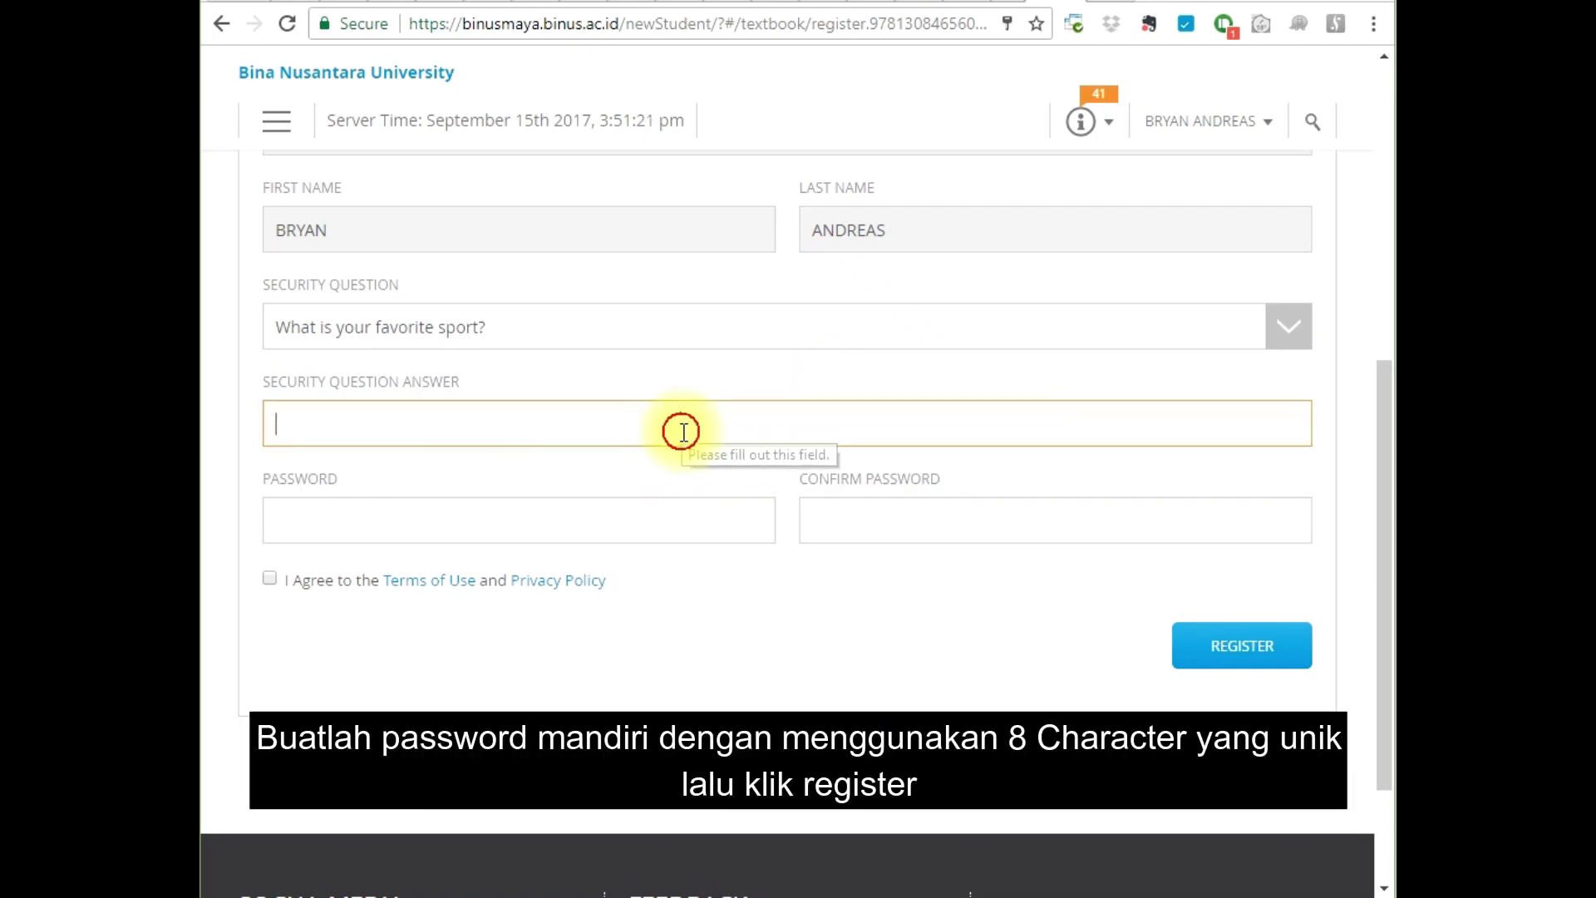
{"action": "type", "text": "isi dengan jawaban security question yang dipilih"}
Enter and confirm the account password, agree to the terms, and submit the VitalSource registration
{"action": "left_click", "coordinate": [577, 517]}
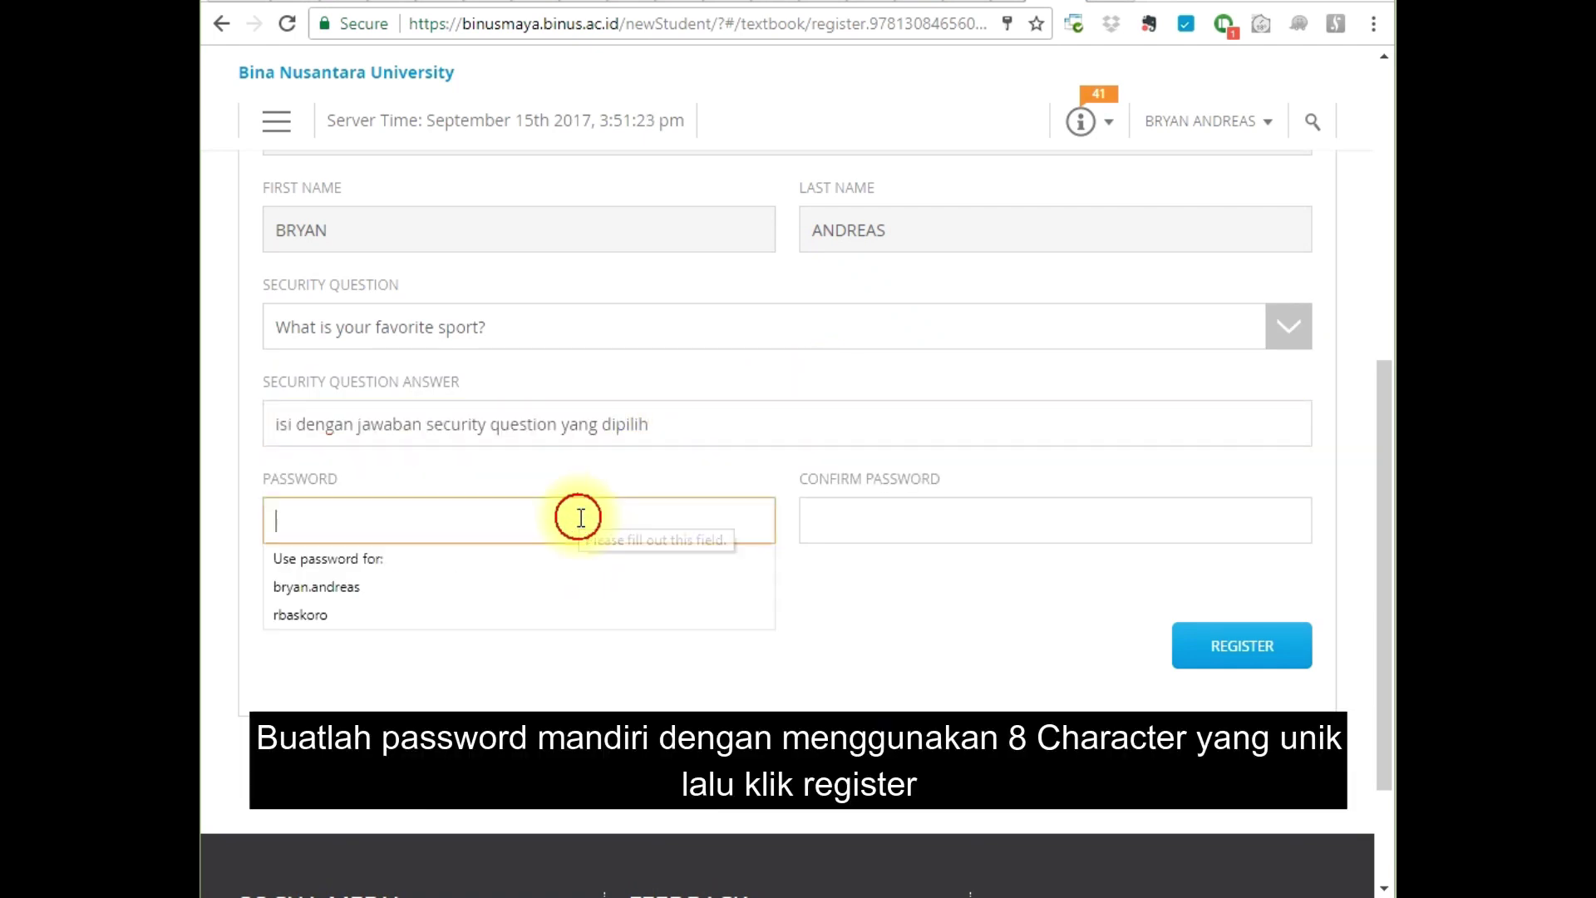
{"action": "type", "text": "***"}
{"action": "left_click", "coordinate": [887, 516]}
{"action": "type", "text": "***"}
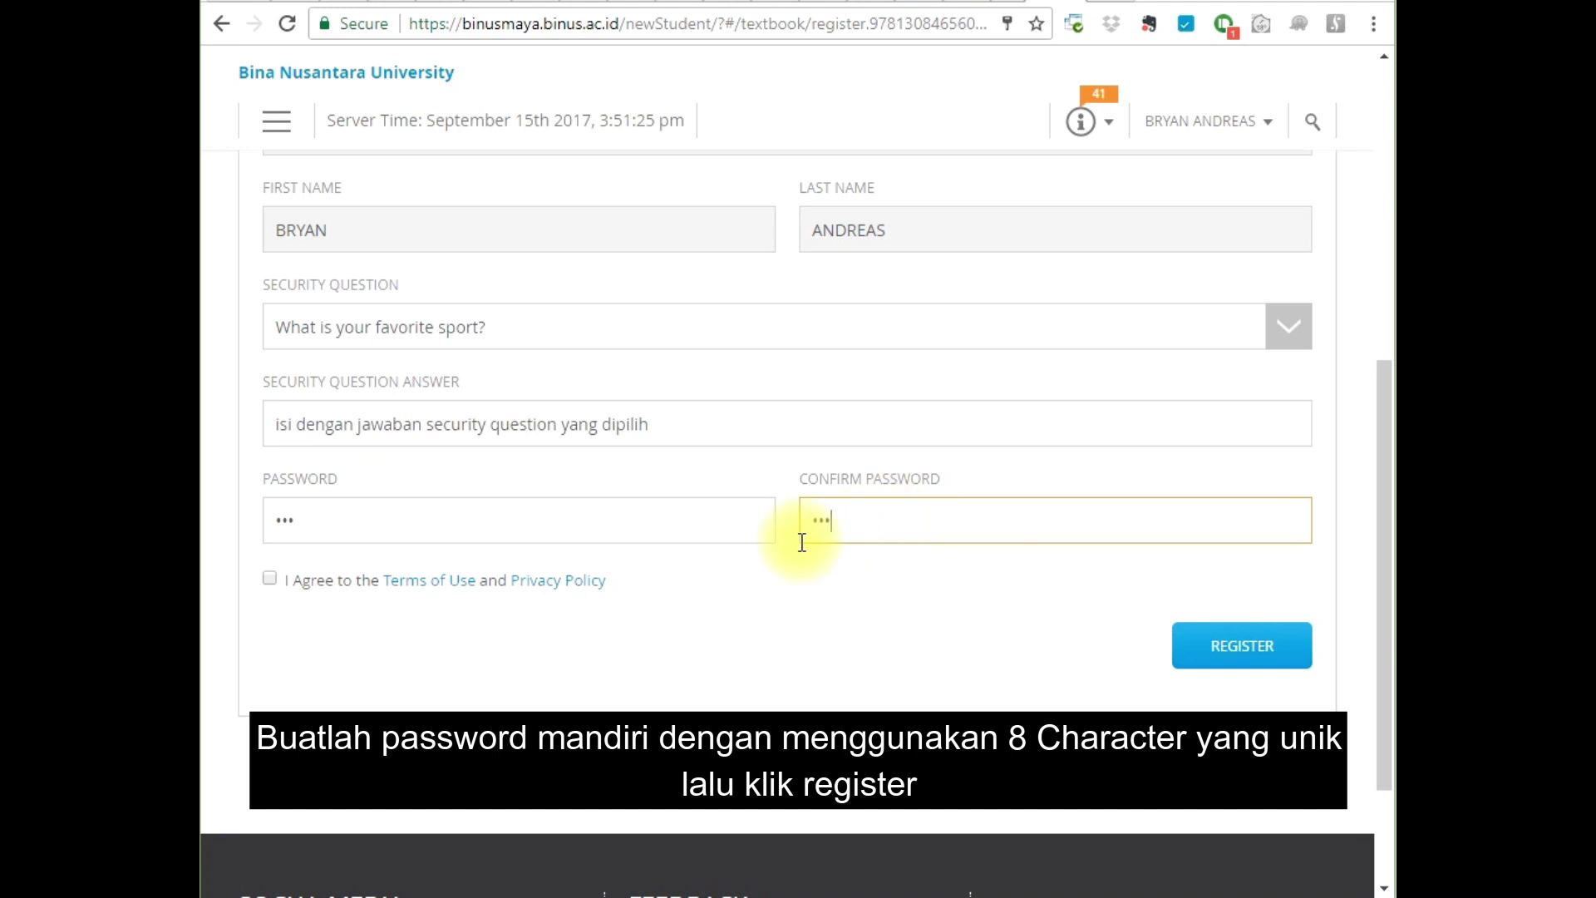
{"action": "left_click", "coordinate": [269, 578]}
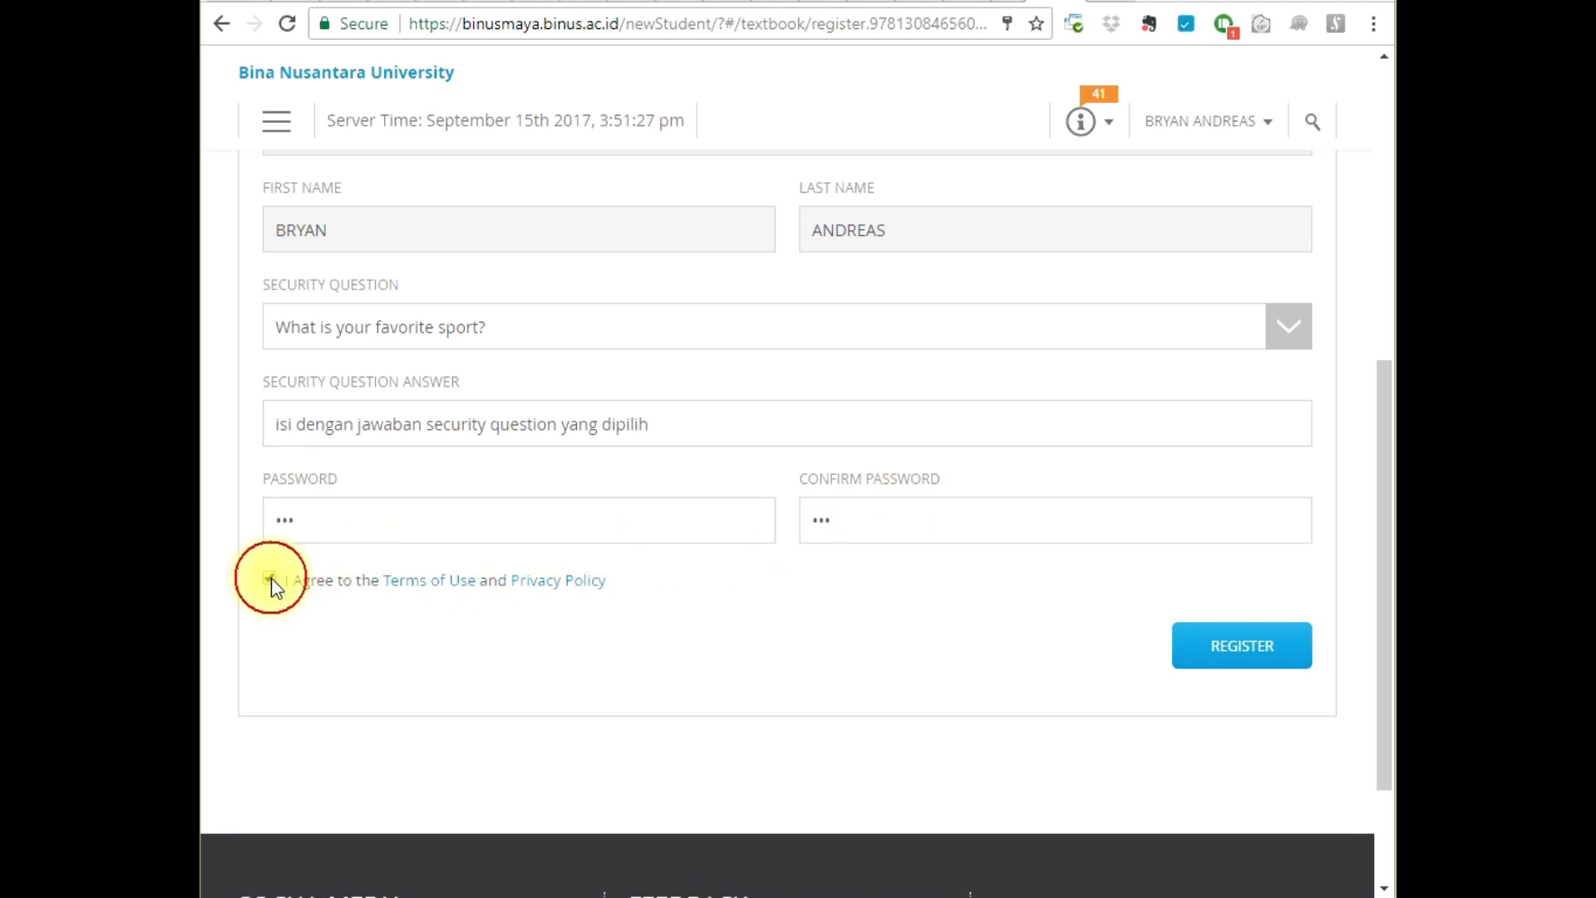
{"action": "left_click", "coordinate": [1260, 657]}
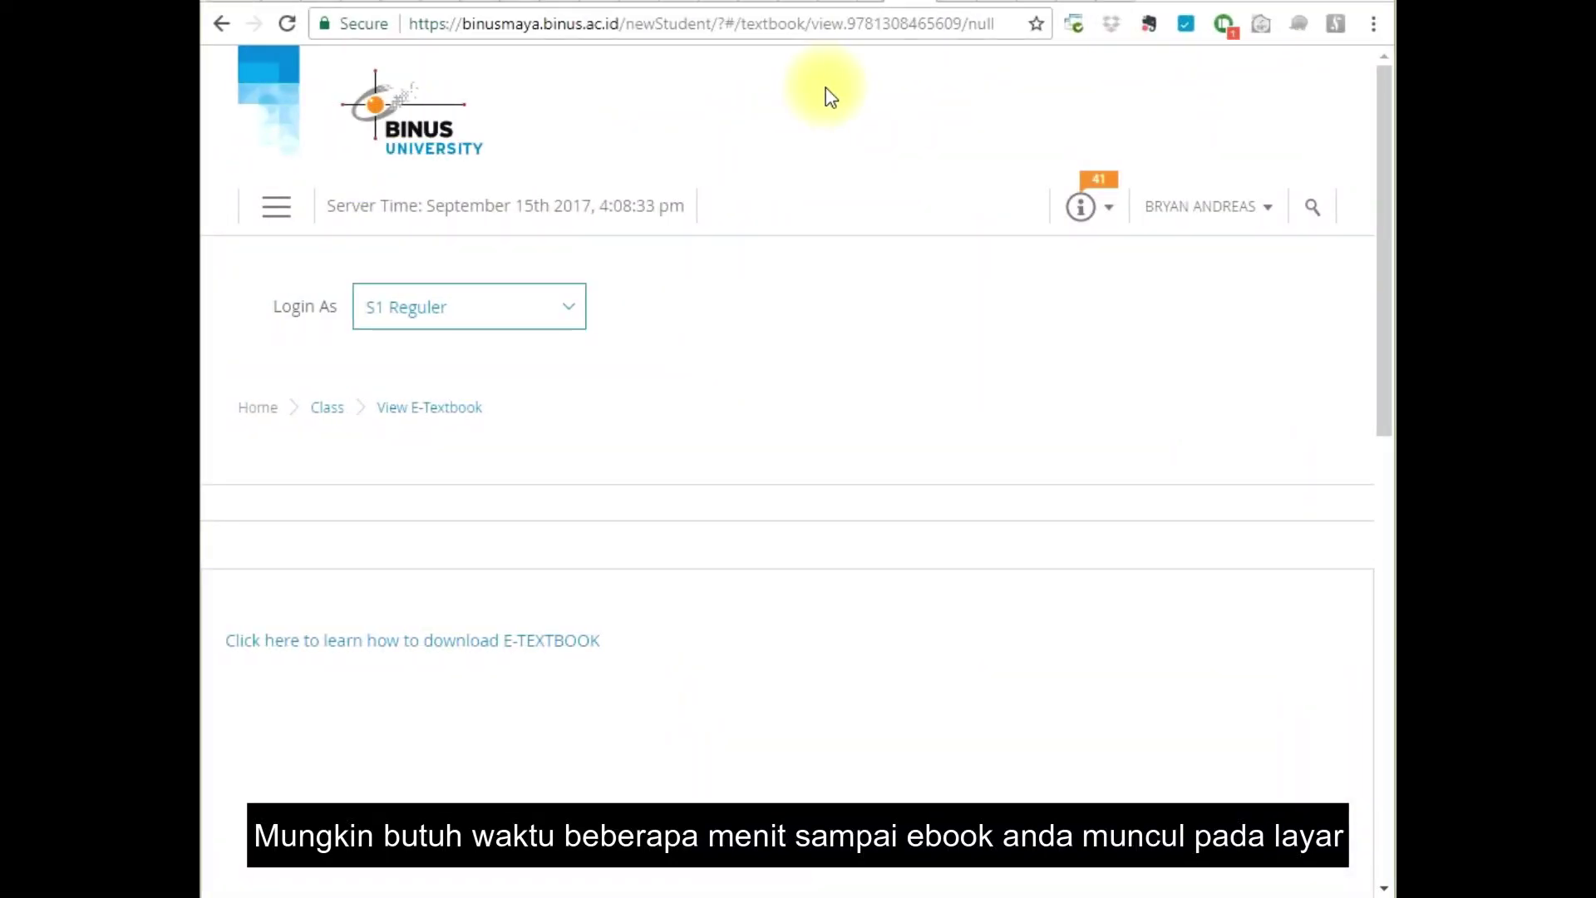
Scroll the View E-Textbook page and open the e-textbook download guide
{"action": "scroll", "coordinate": [789, 219], "scroll_direction": "down", "scroll_amount": 3}
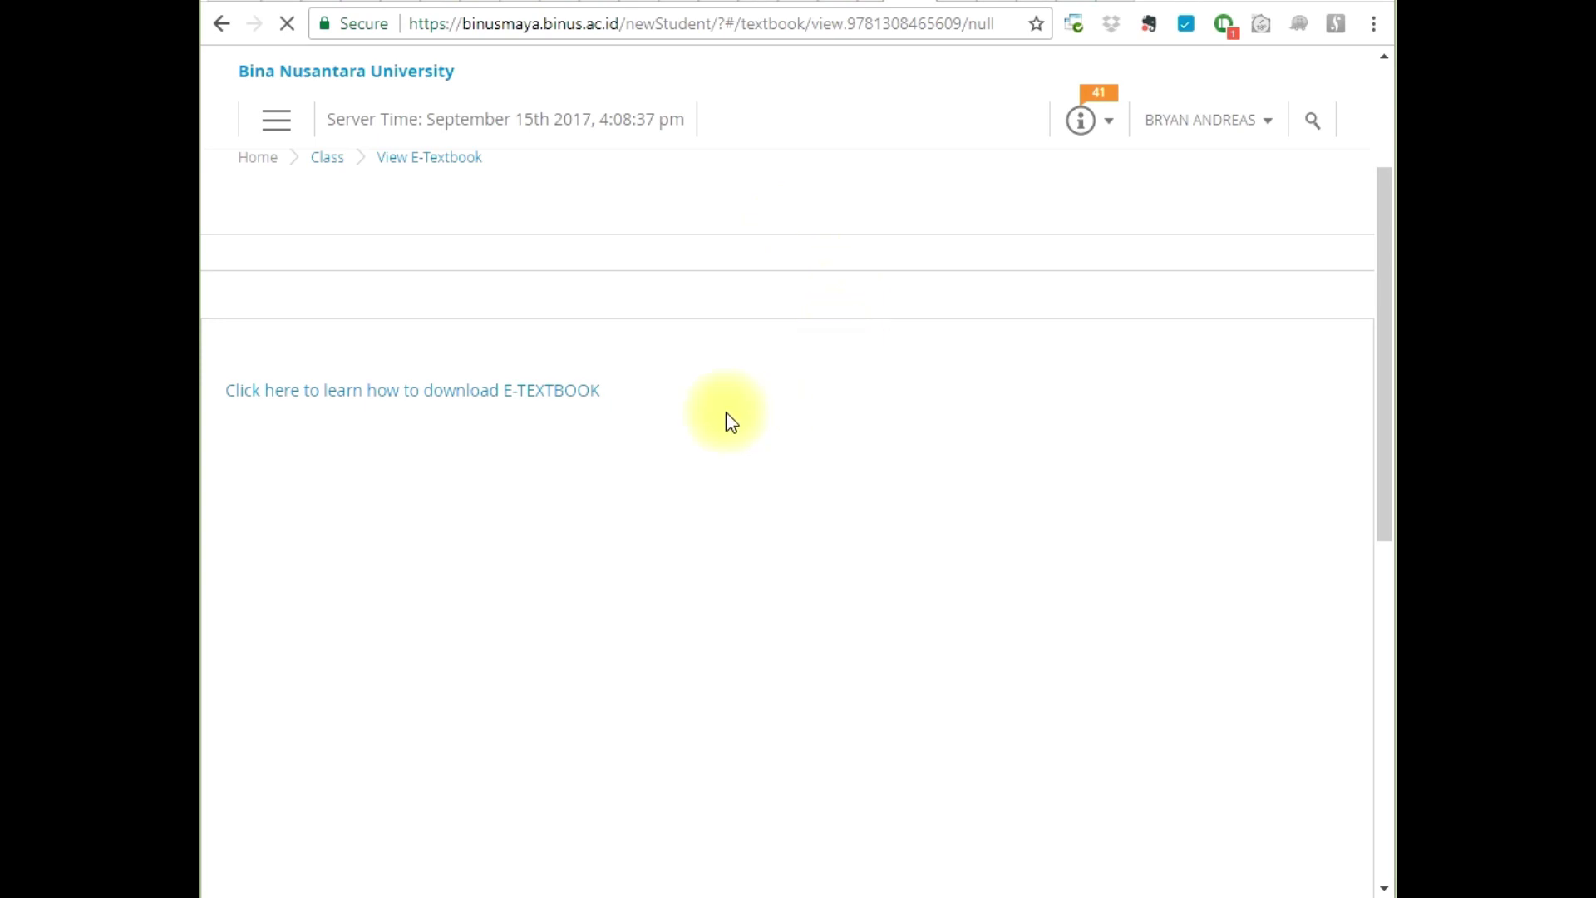
{"action": "scroll", "coordinate": [235, 388], "scroll_direction": "down", "scroll_amount": 2}
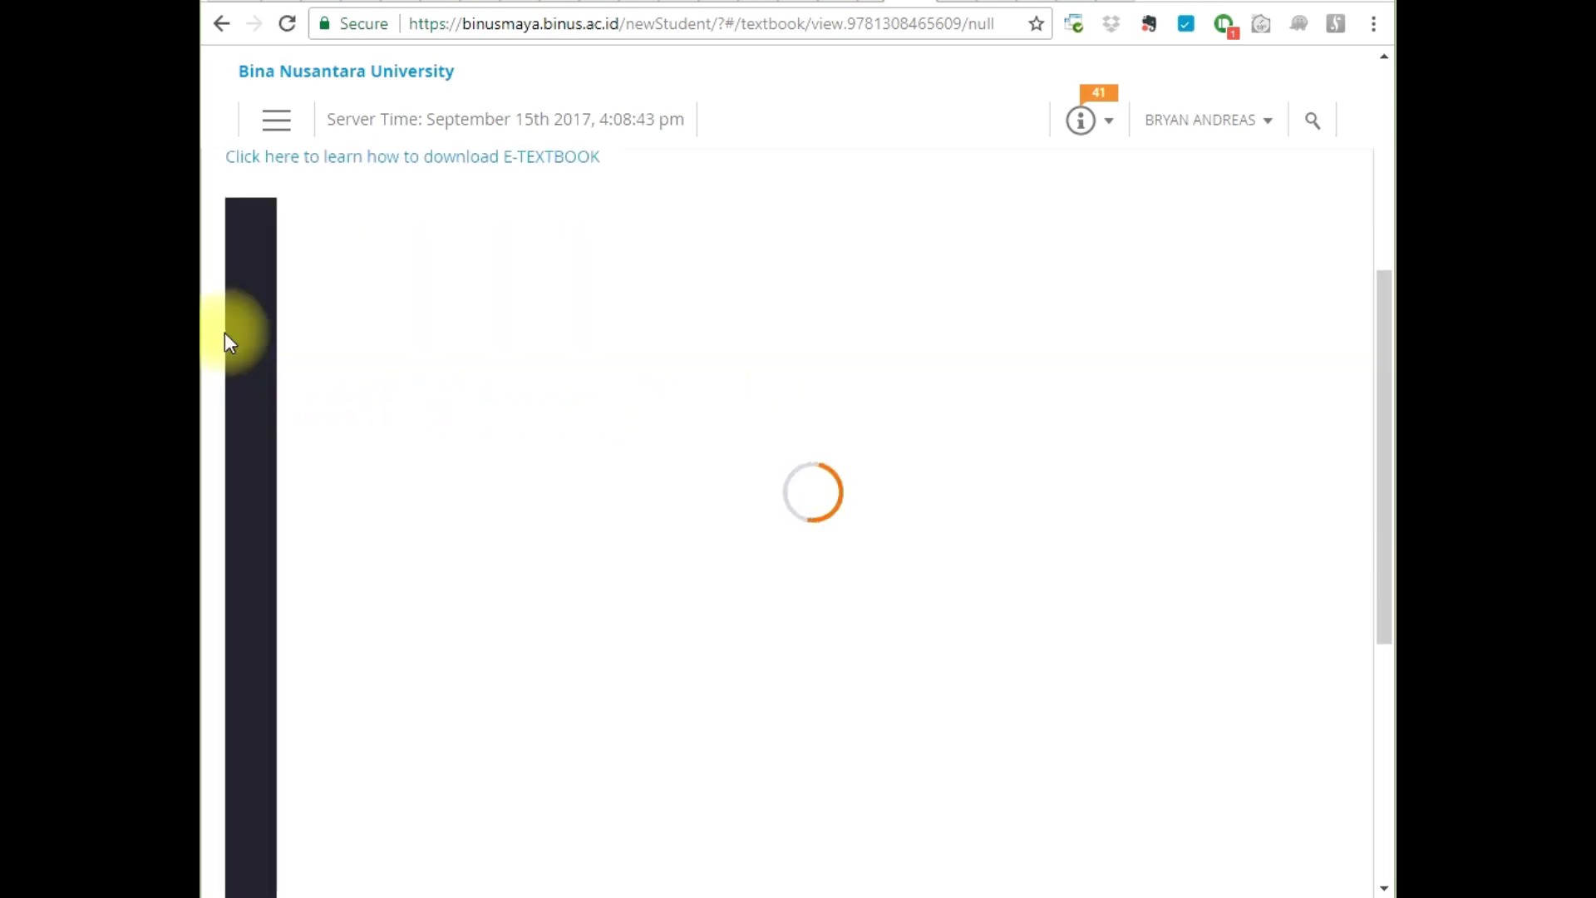
{"action": "left_click_drag", "start_coordinate": [225, 274], "coordinate": [563, 278]}
{"action": "left_click", "coordinate": [558, 283]}
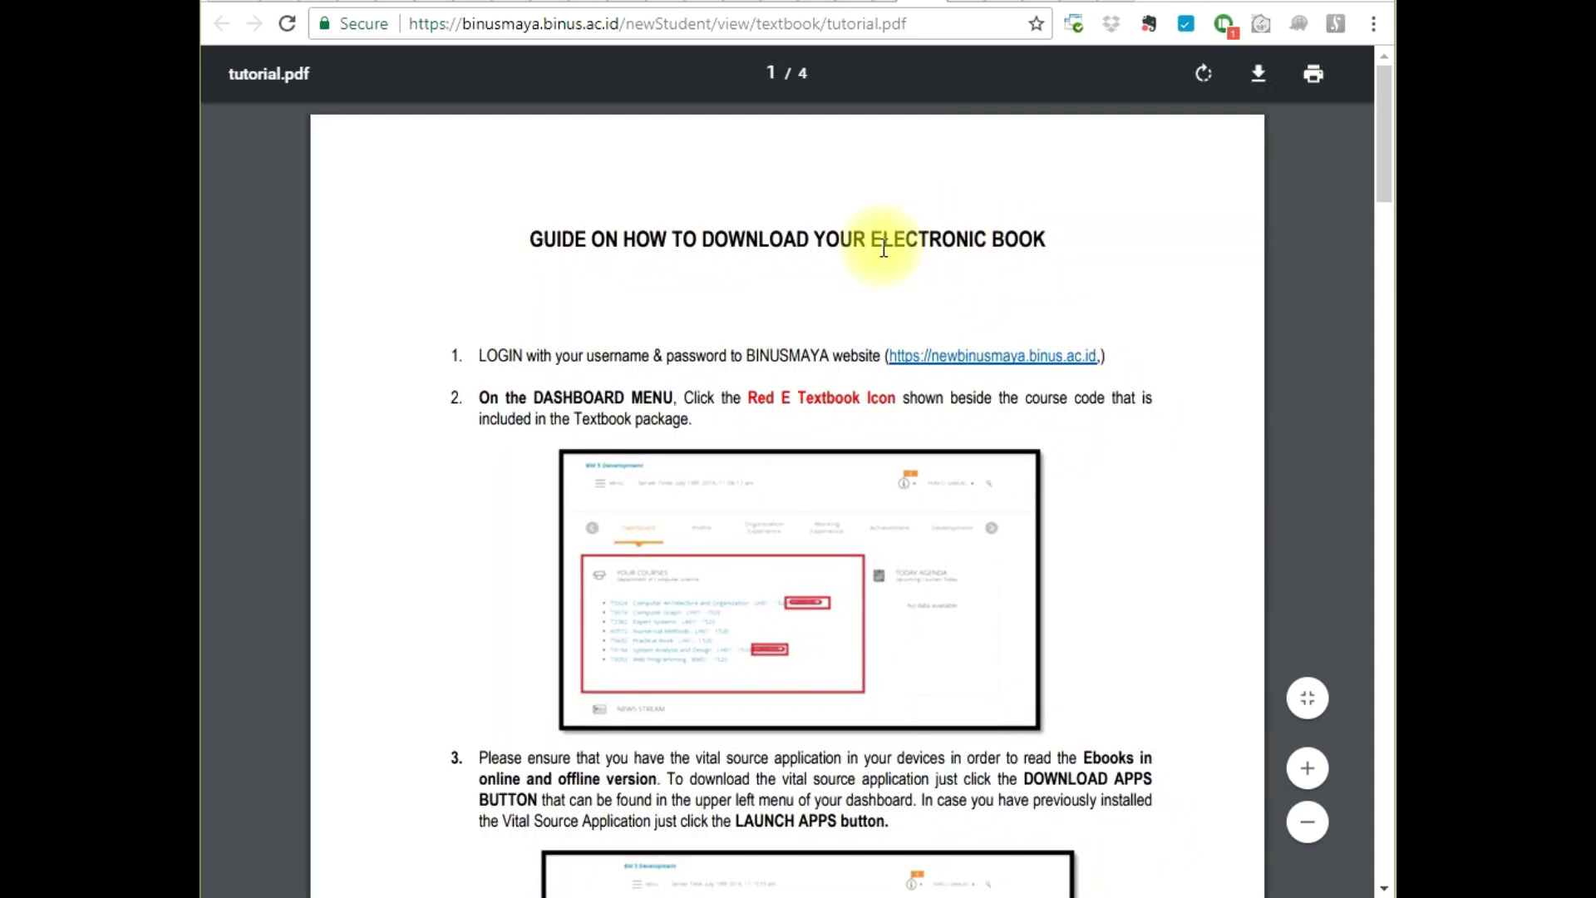
Read through tutorial.pdf to its final page, 4 of 4
{"action": "left_click_drag", "start_coordinate": [527, 239], "coordinate": [1069, 242]}
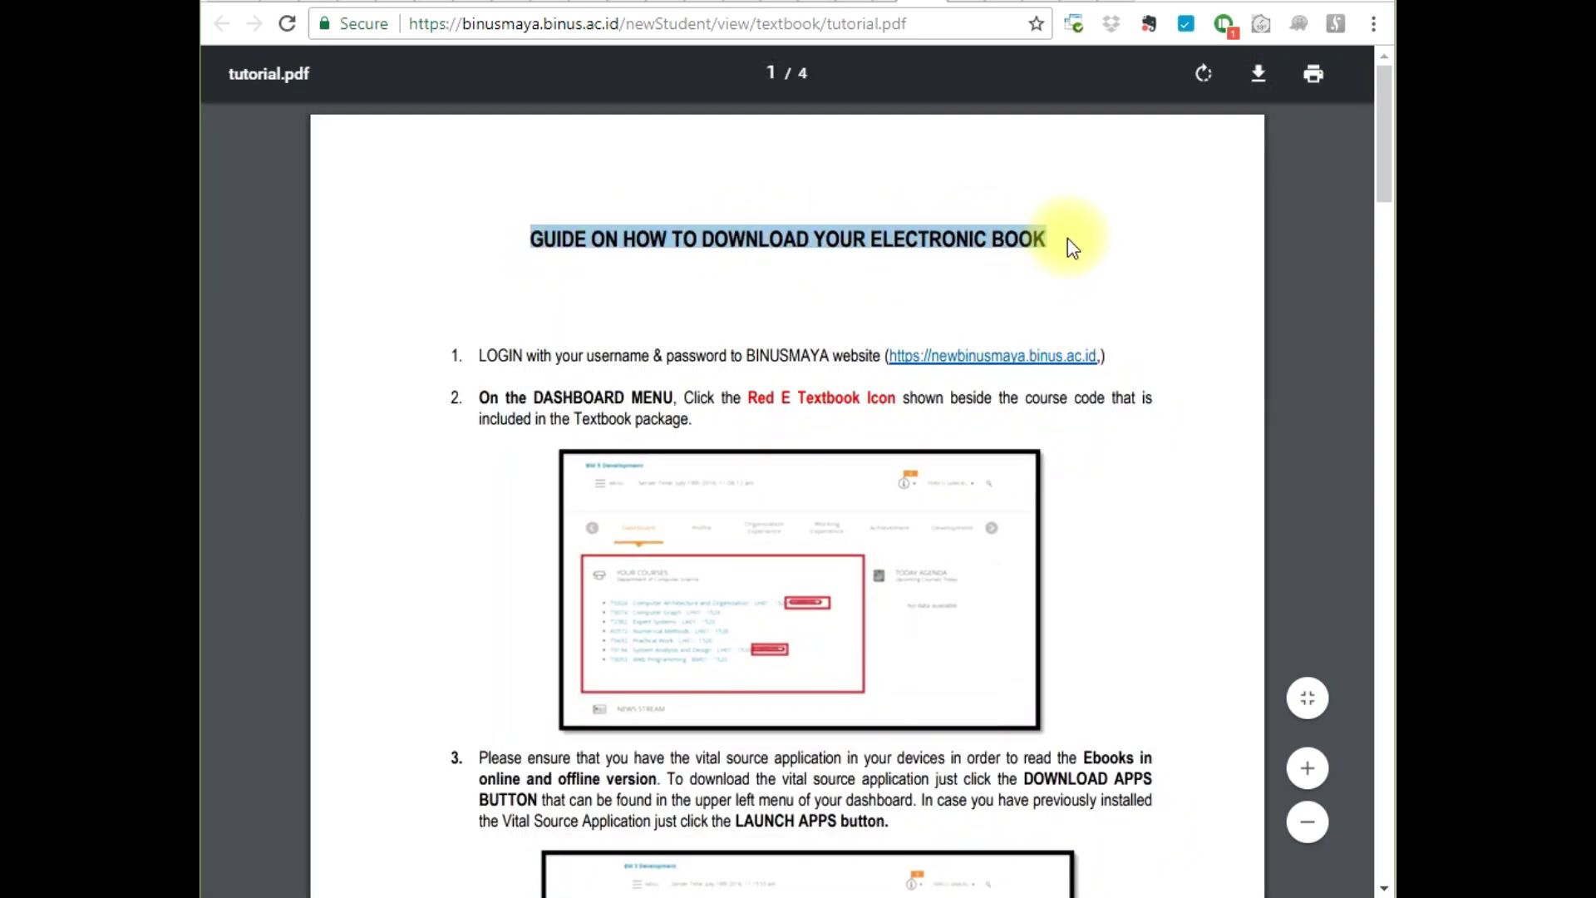
{"action": "left_click", "coordinate": [1063, 251]}
{"action": "scroll", "coordinate": [1016, 293], "scroll_direction": "down", "scroll_amount": 5}
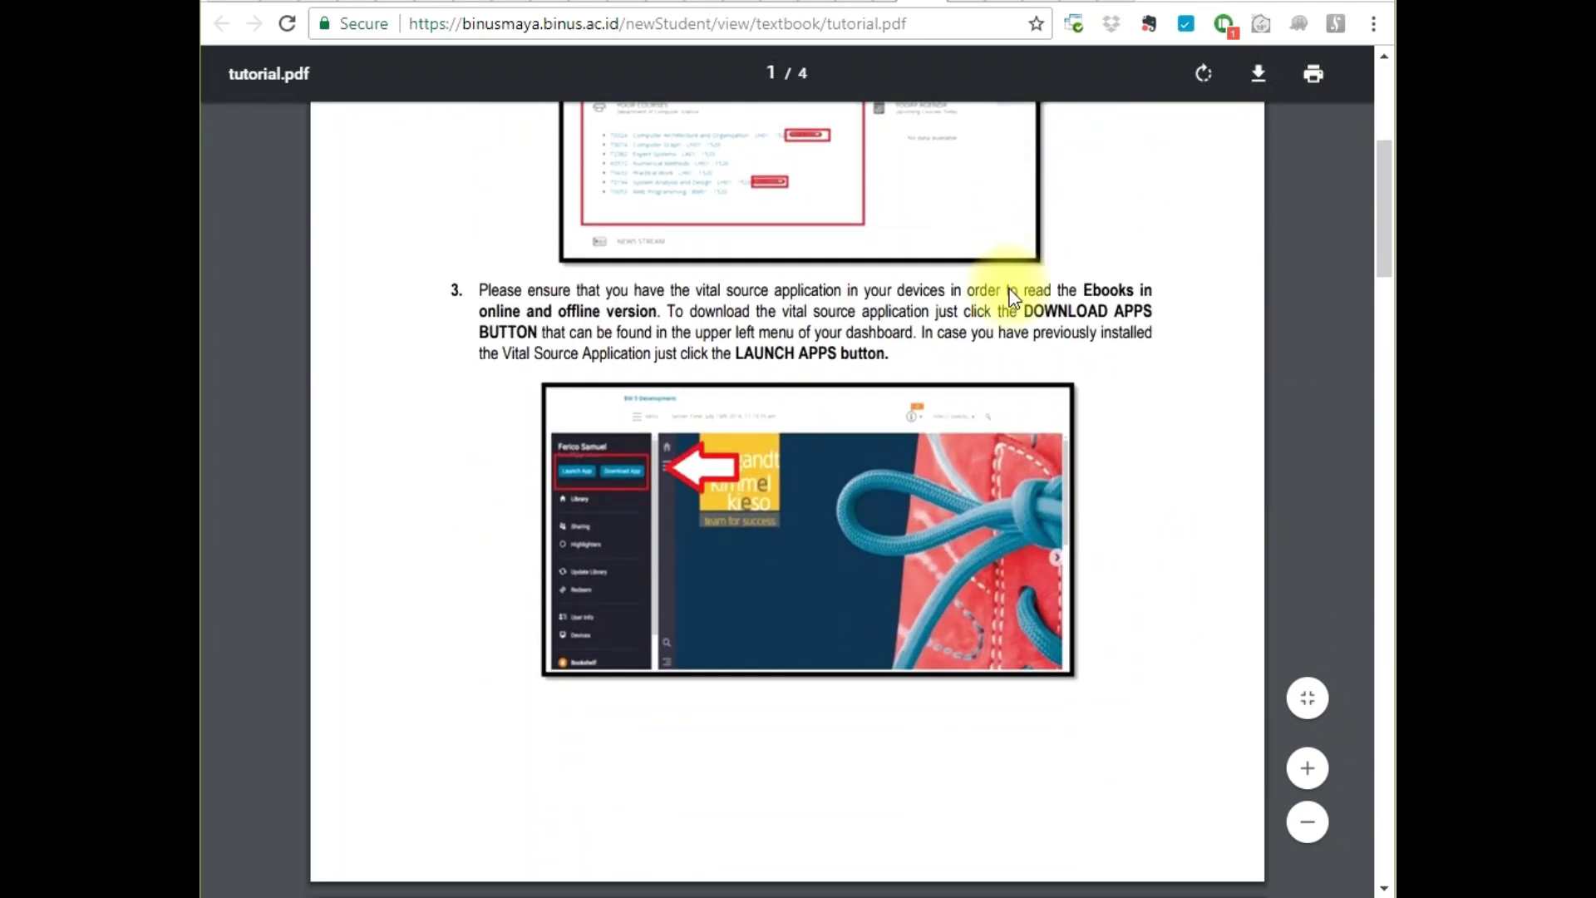
{"action": "scroll", "coordinate": [1012, 296], "scroll_direction": "down", "scroll_amount": 12}
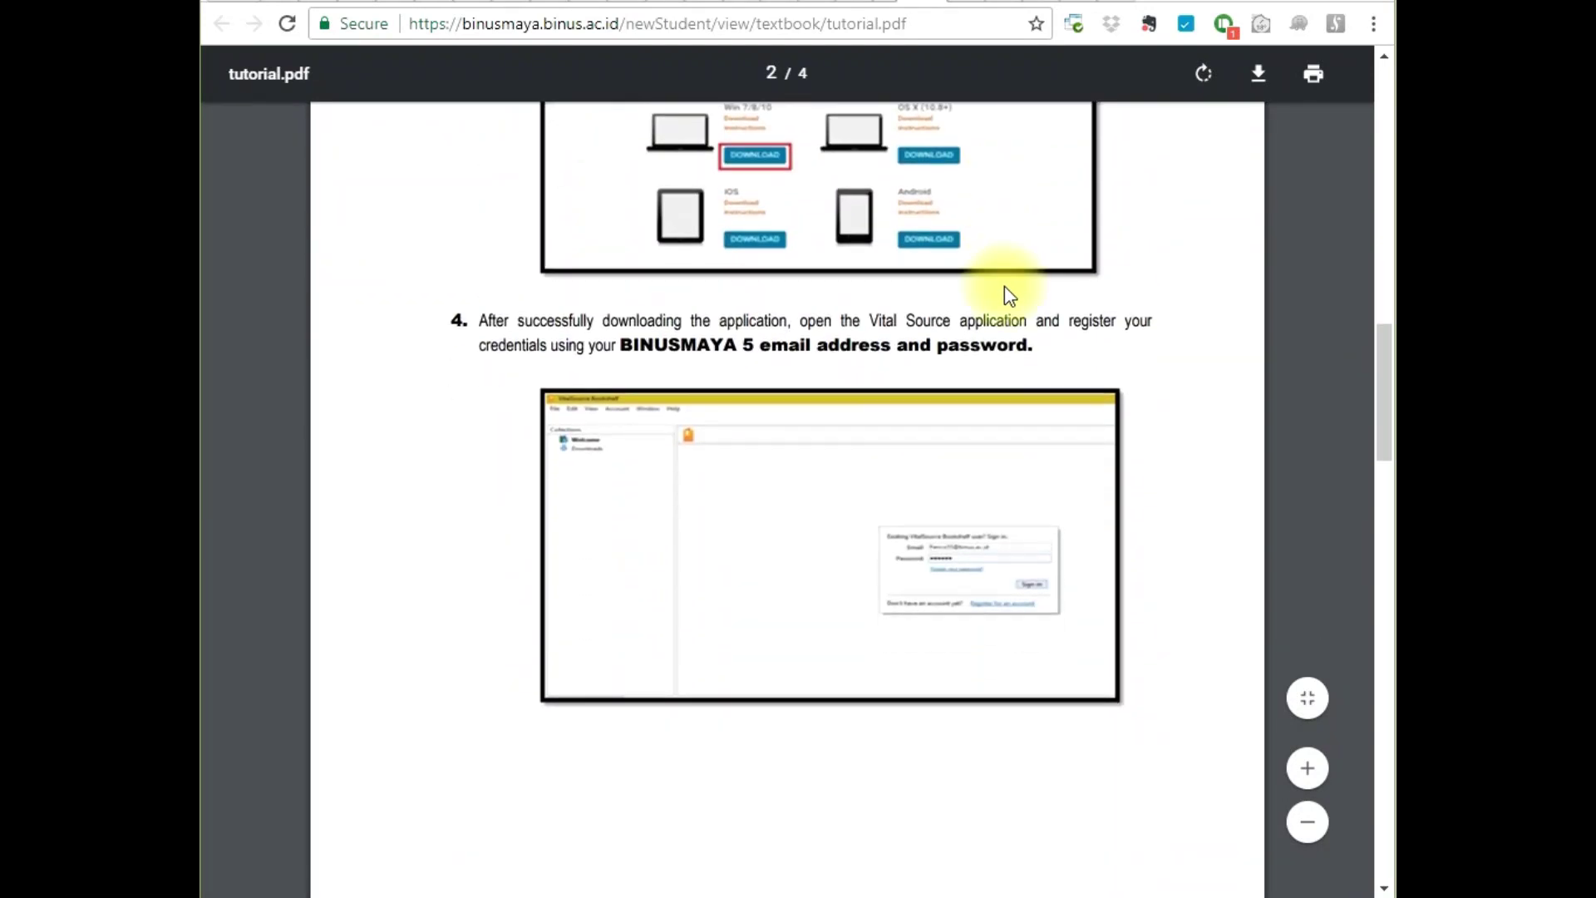
{"action": "scroll", "coordinate": [1004, 287], "scroll_direction": "down", "scroll_amount": 15}
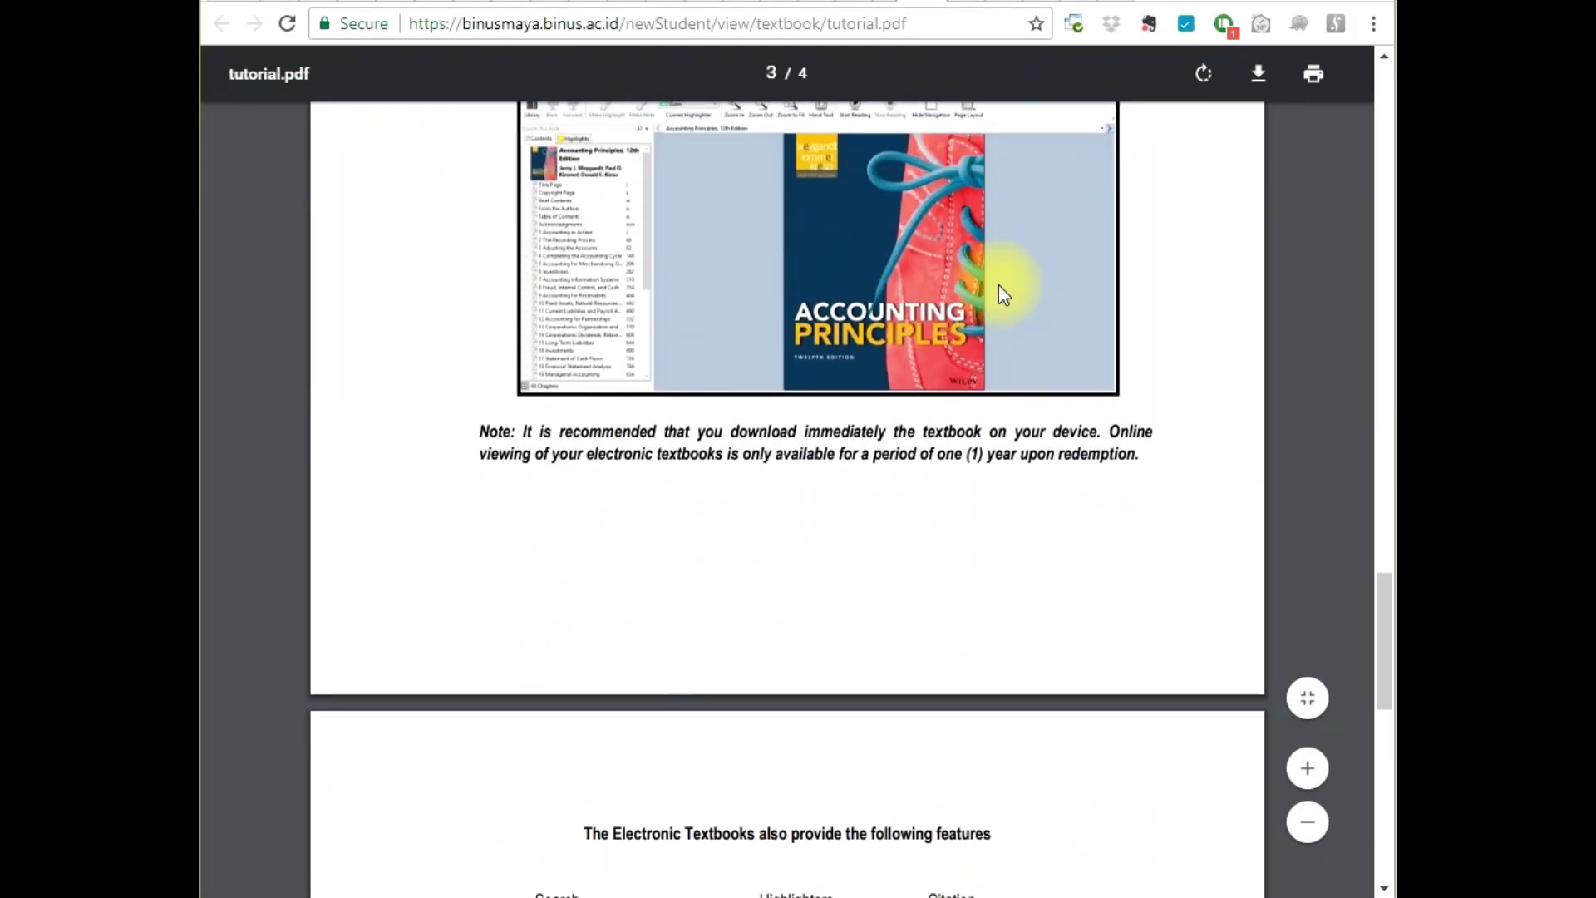
{"action": "scroll", "coordinate": [1002, 287], "scroll_direction": "down", "scroll_amount": 11}
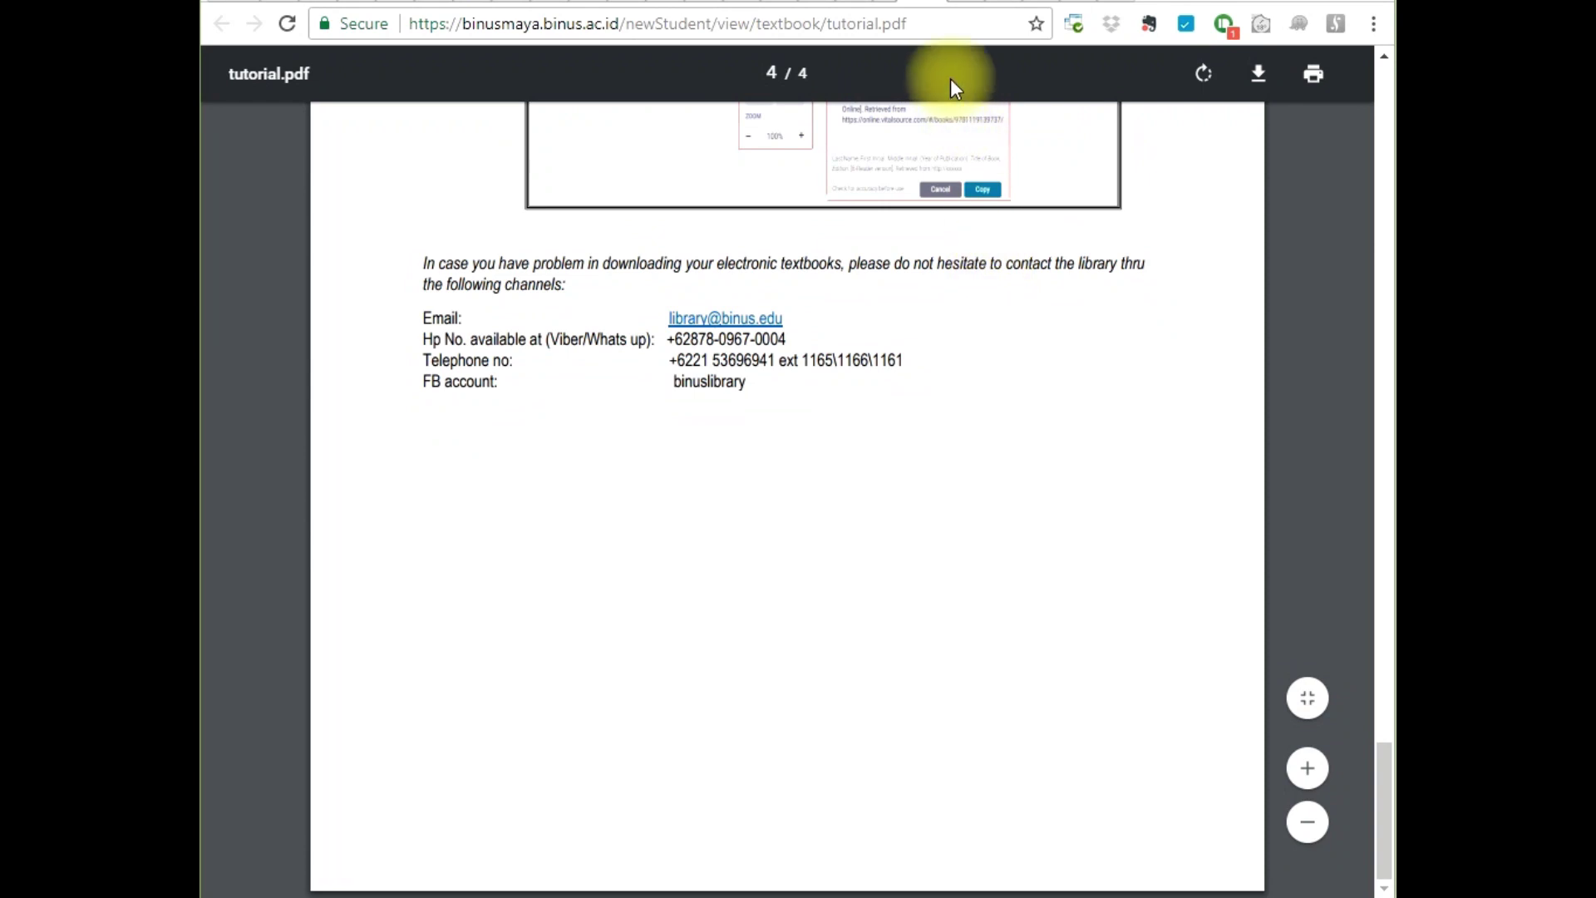
On the Bookshelf tab, agree to the Terms of Use and Privacy Policy and accept them
{"action": "left_click", "coordinate": [915, 2]}
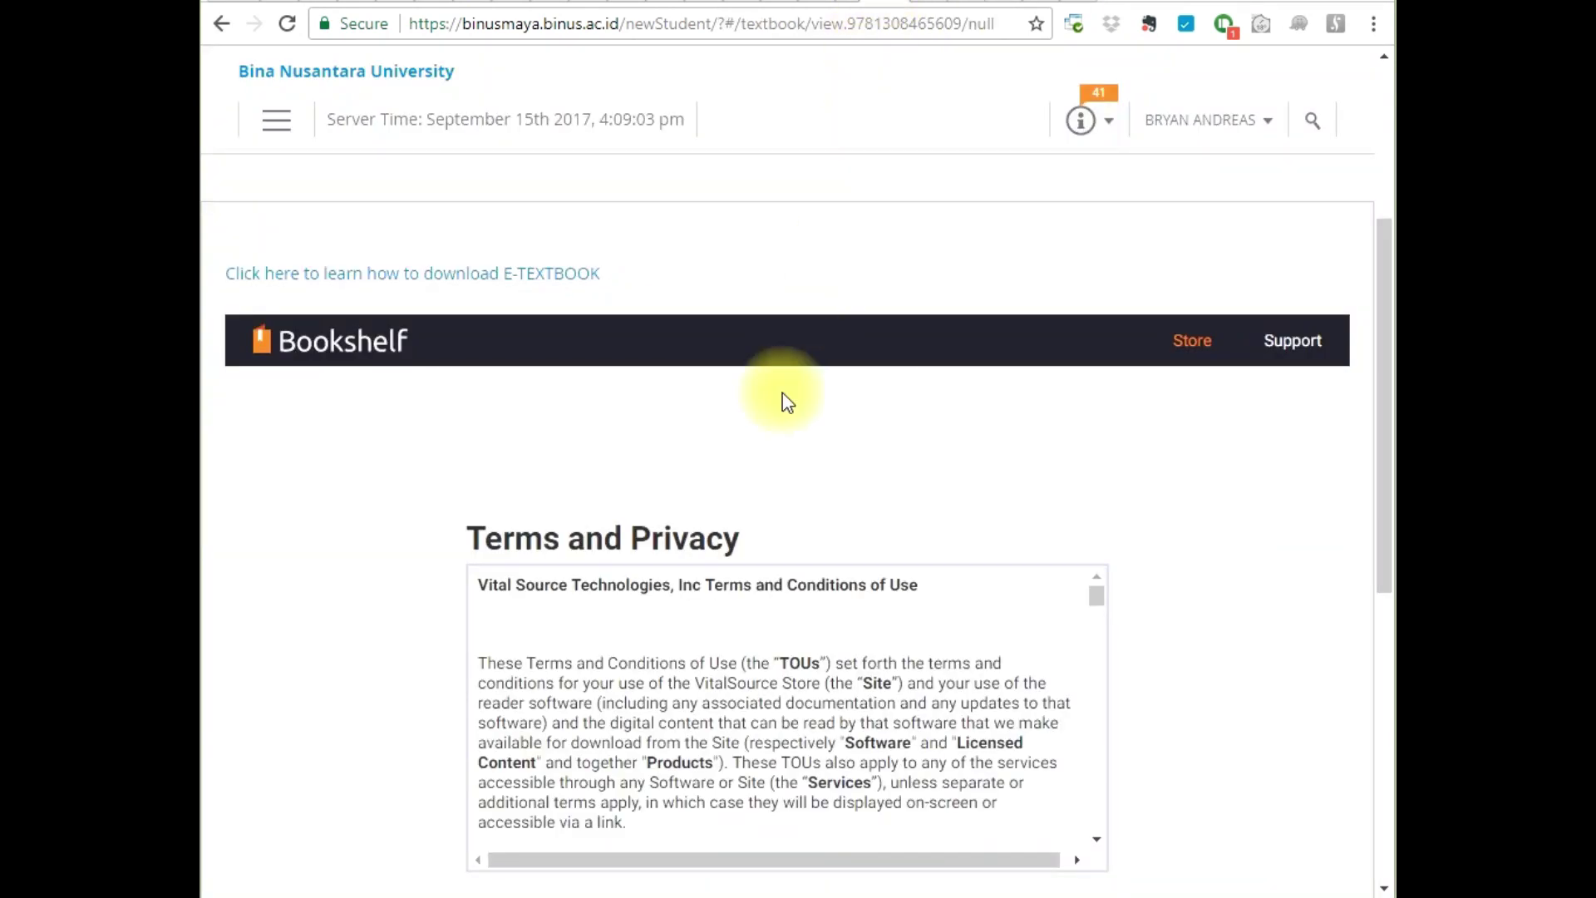
{"action": "scroll", "coordinate": [741, 414], "scroll_direction": "down", "scroll_amount": 2}
{"action": "scroll", "coordinate": [741, 413], "scroll_direction": "down", "scroll_amount": 10}
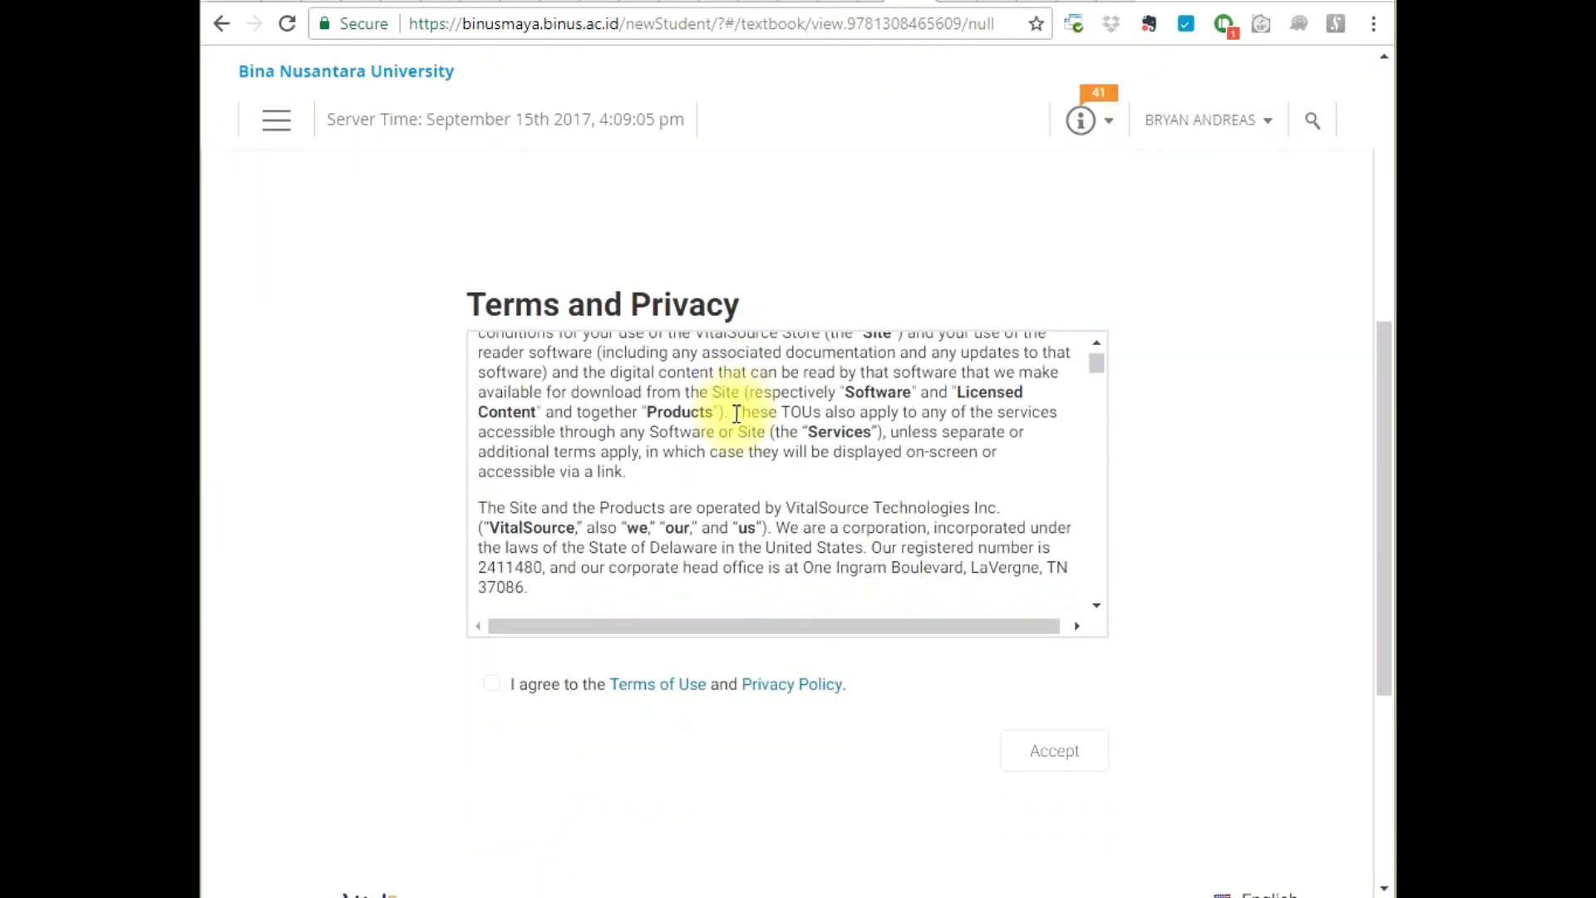
{"action": "scroll", "coordinate": [736, 413], "scroll_direction": "down", "scroll_amount": 8}
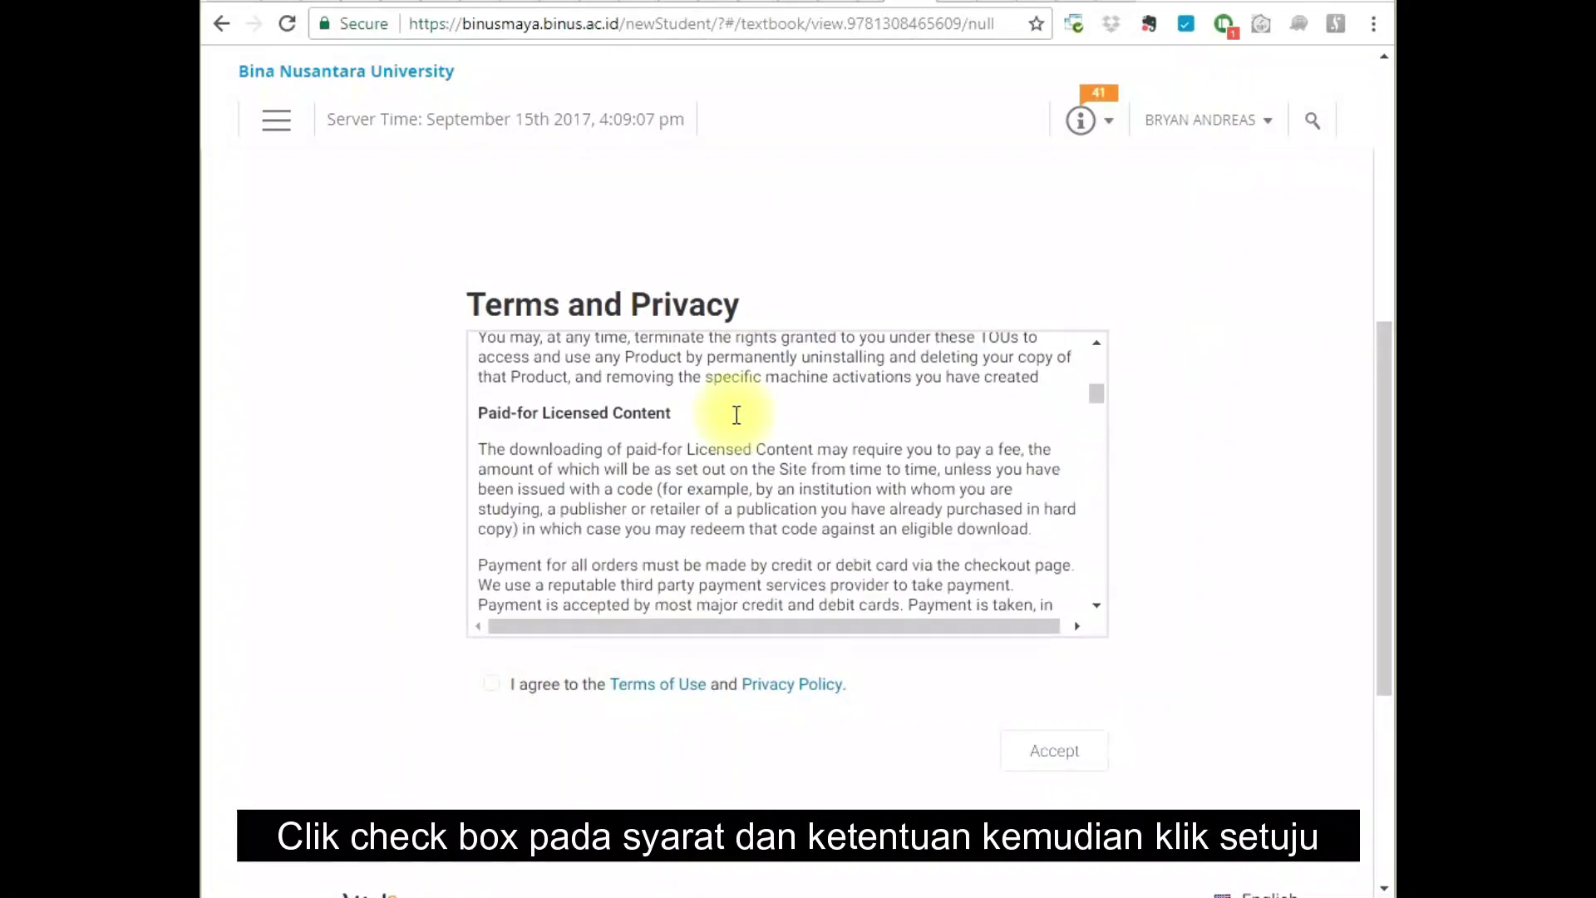
{"action": "left_click", "coordinate": [495, 685]}
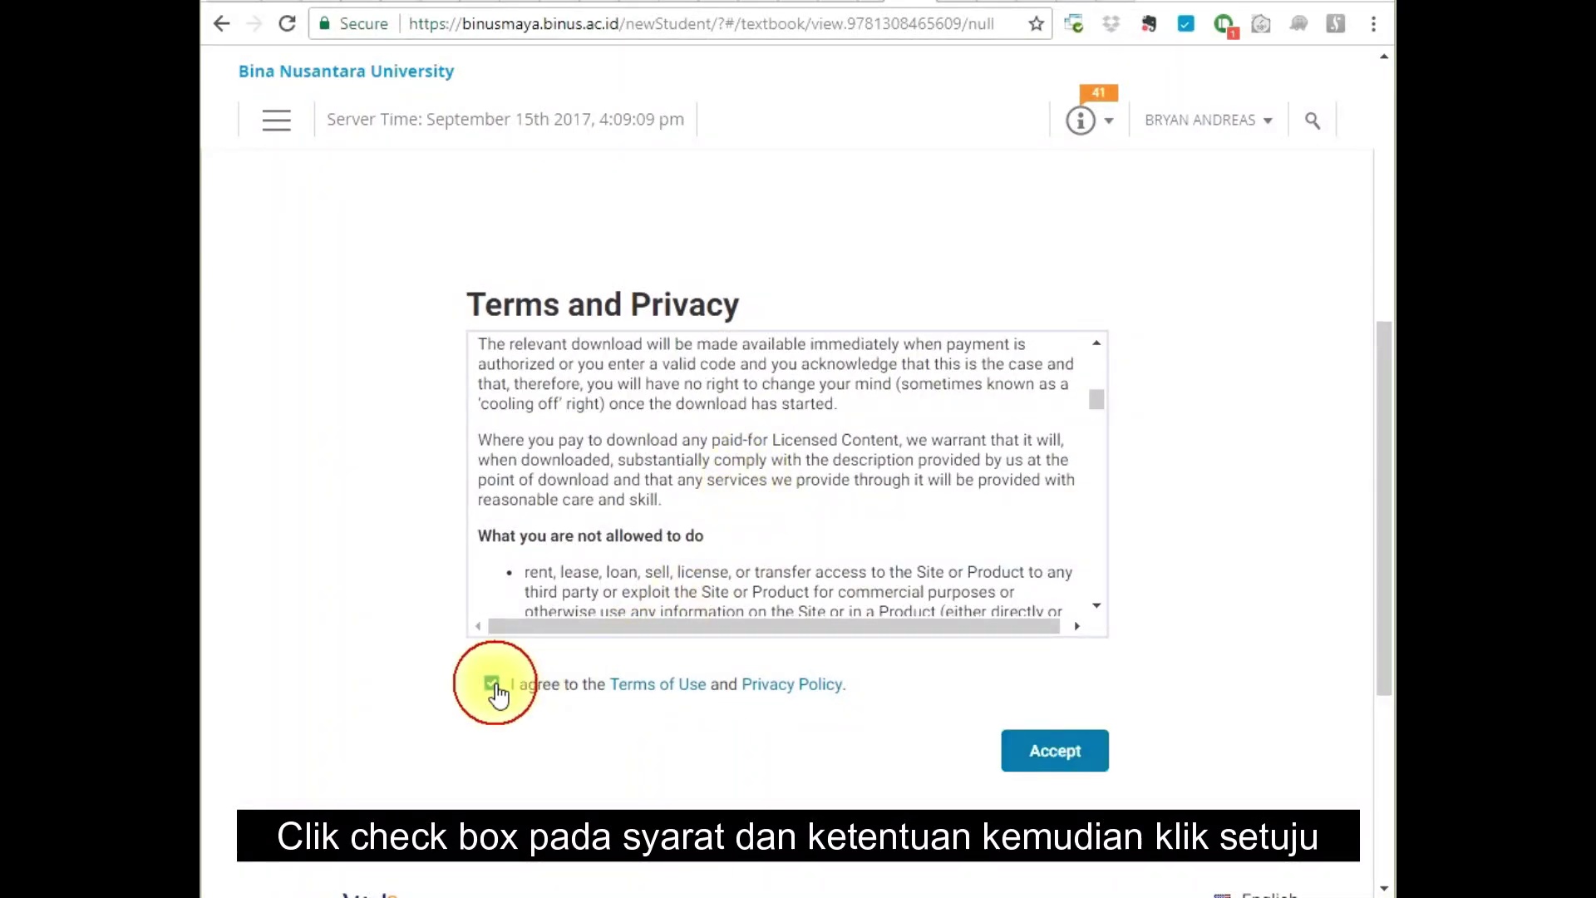
{"action": "left_click", "coordinate": [1068, 759]}
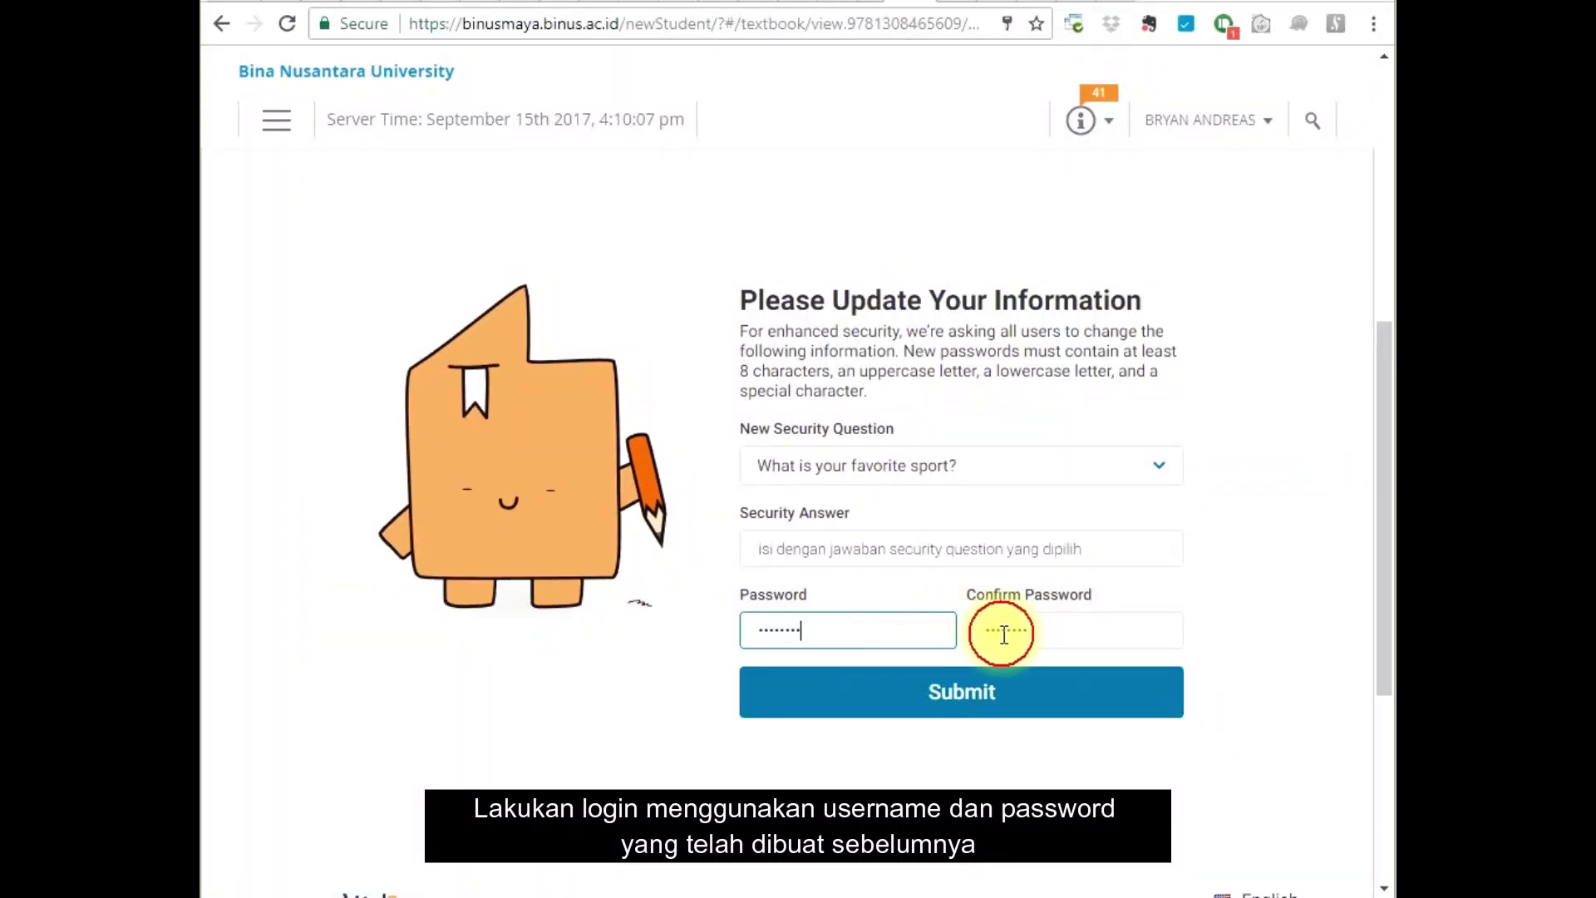
Submit the Update Your Information form and step through the Welcome to Bookshelf tour to Done
{"action": "left_click", "coordinate": [1063, 642]}
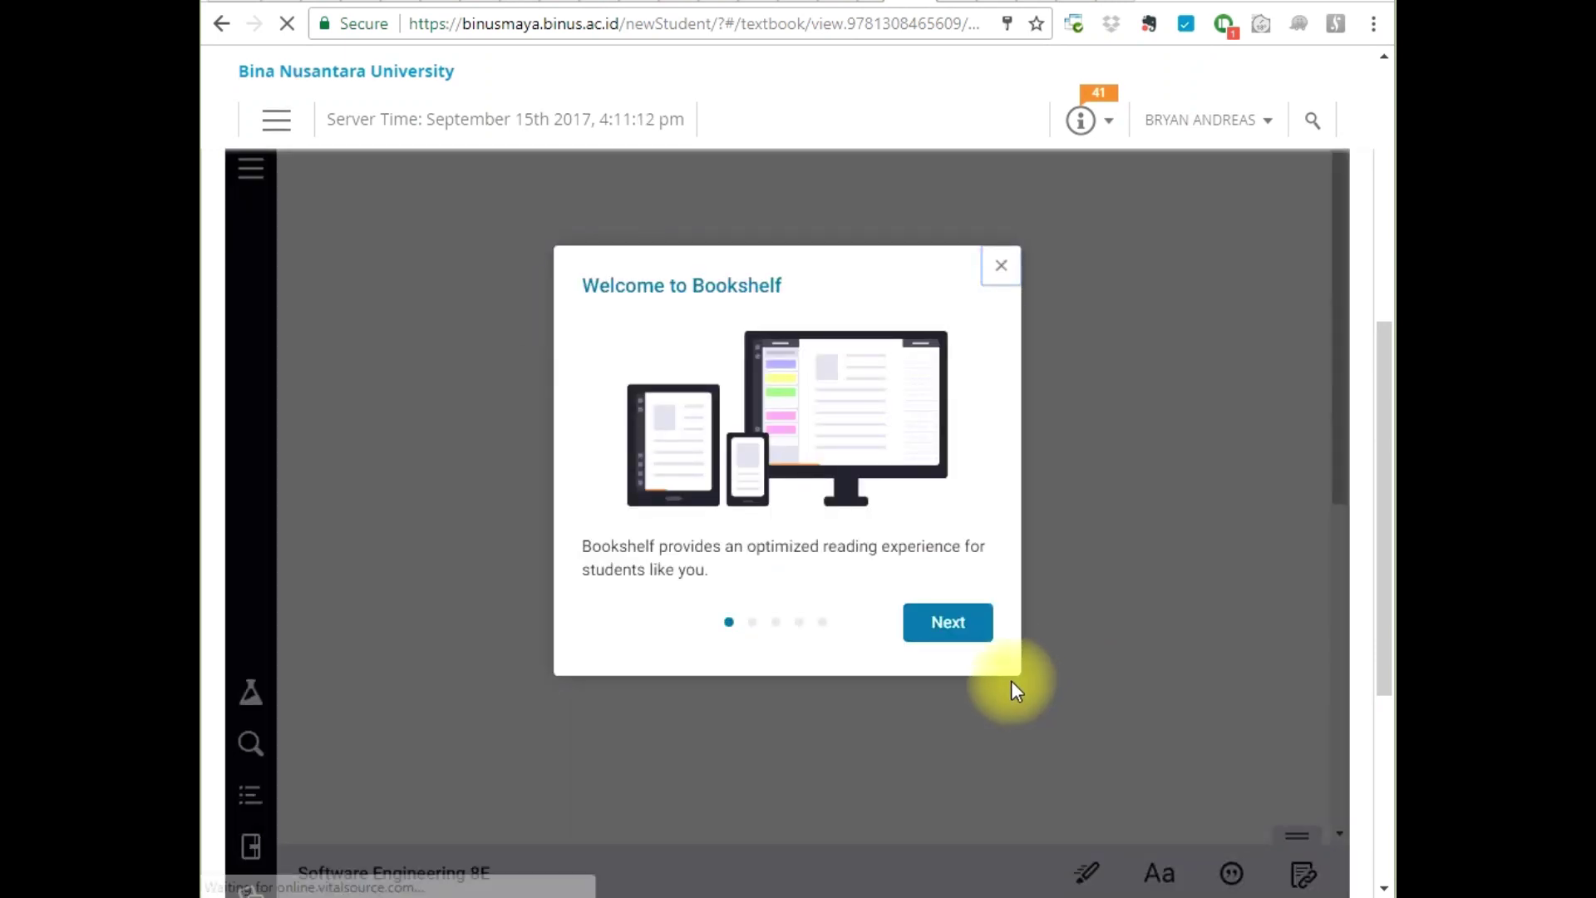
{"action": "left_click", "coordinate": [952, 625]}
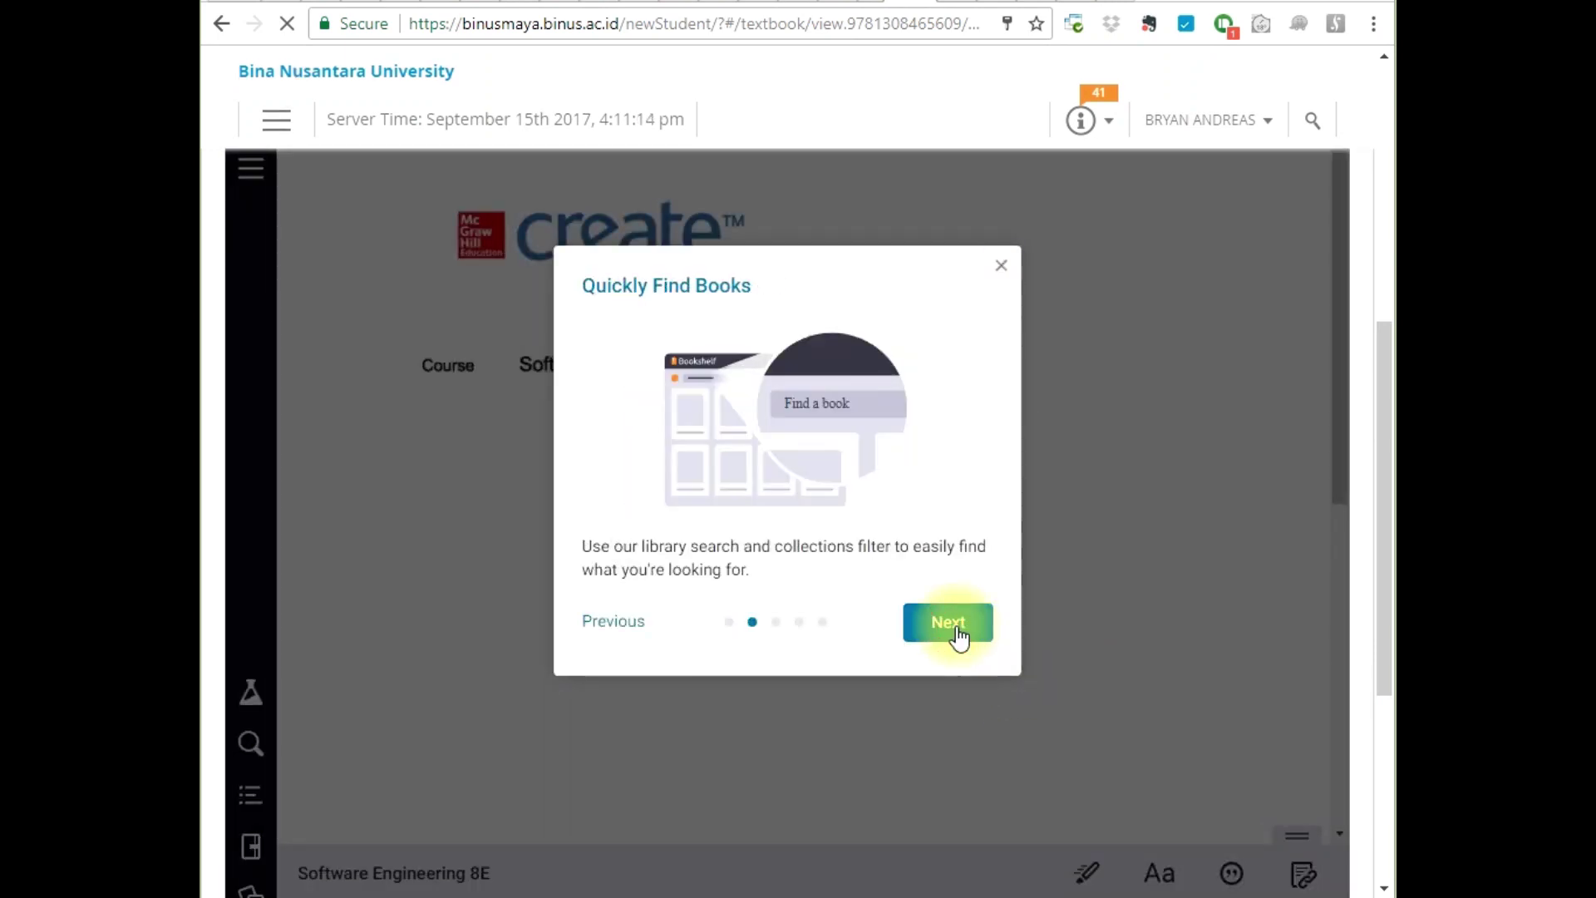
{"action": "left_click", "coordinate": [955, 627]}
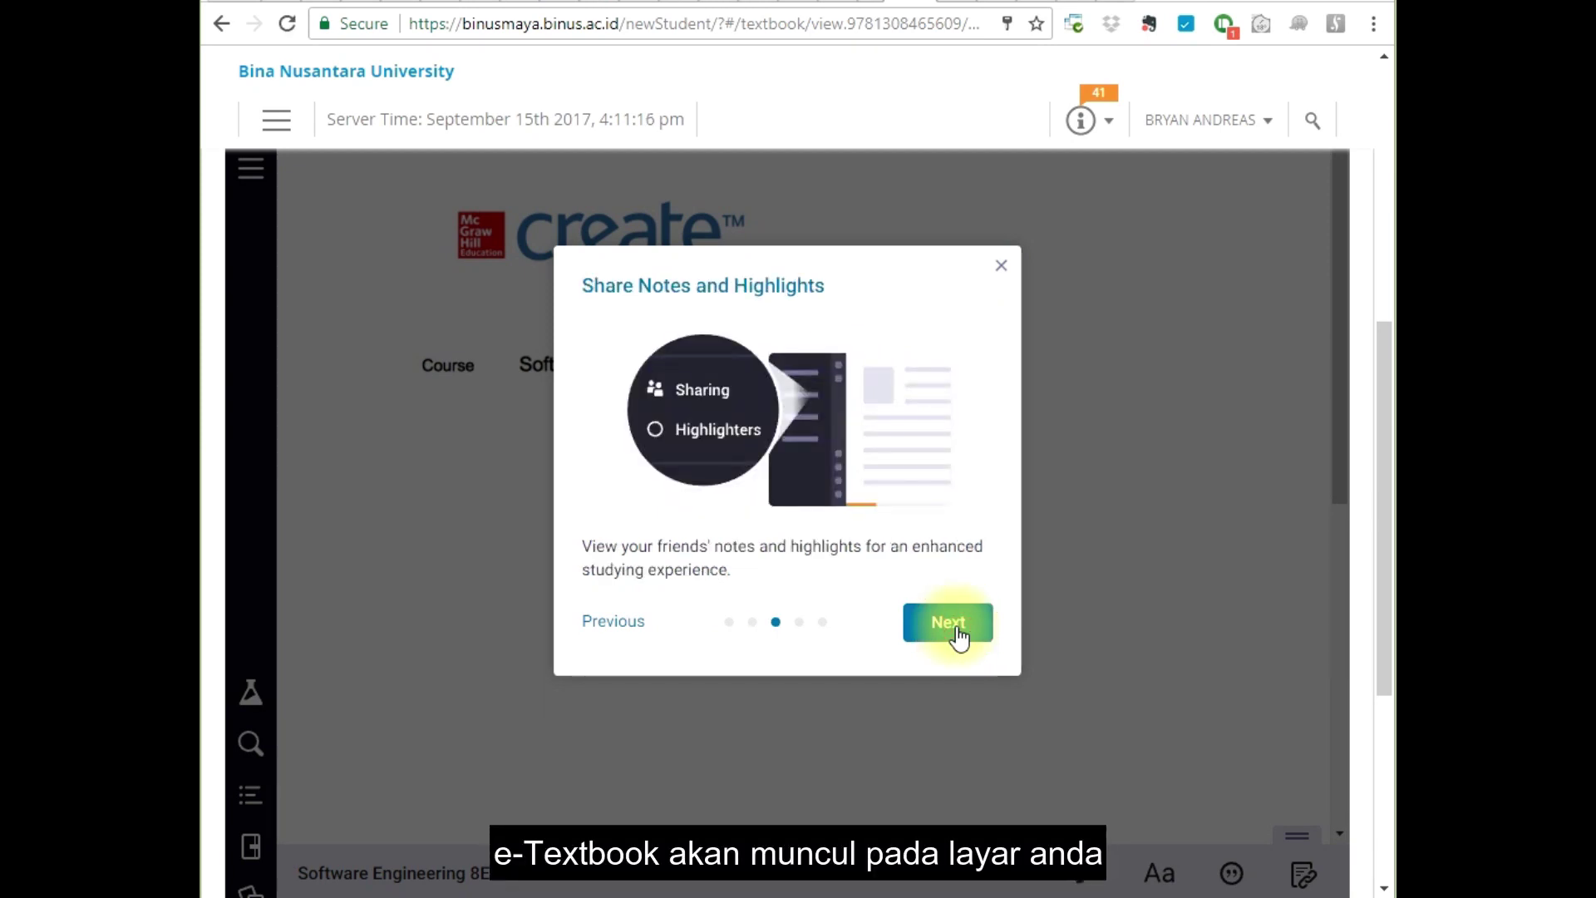
{"action": "left_click", "coordinate": [954, 628]}
{"action": "left_click", "coordinate": [956, 632]}
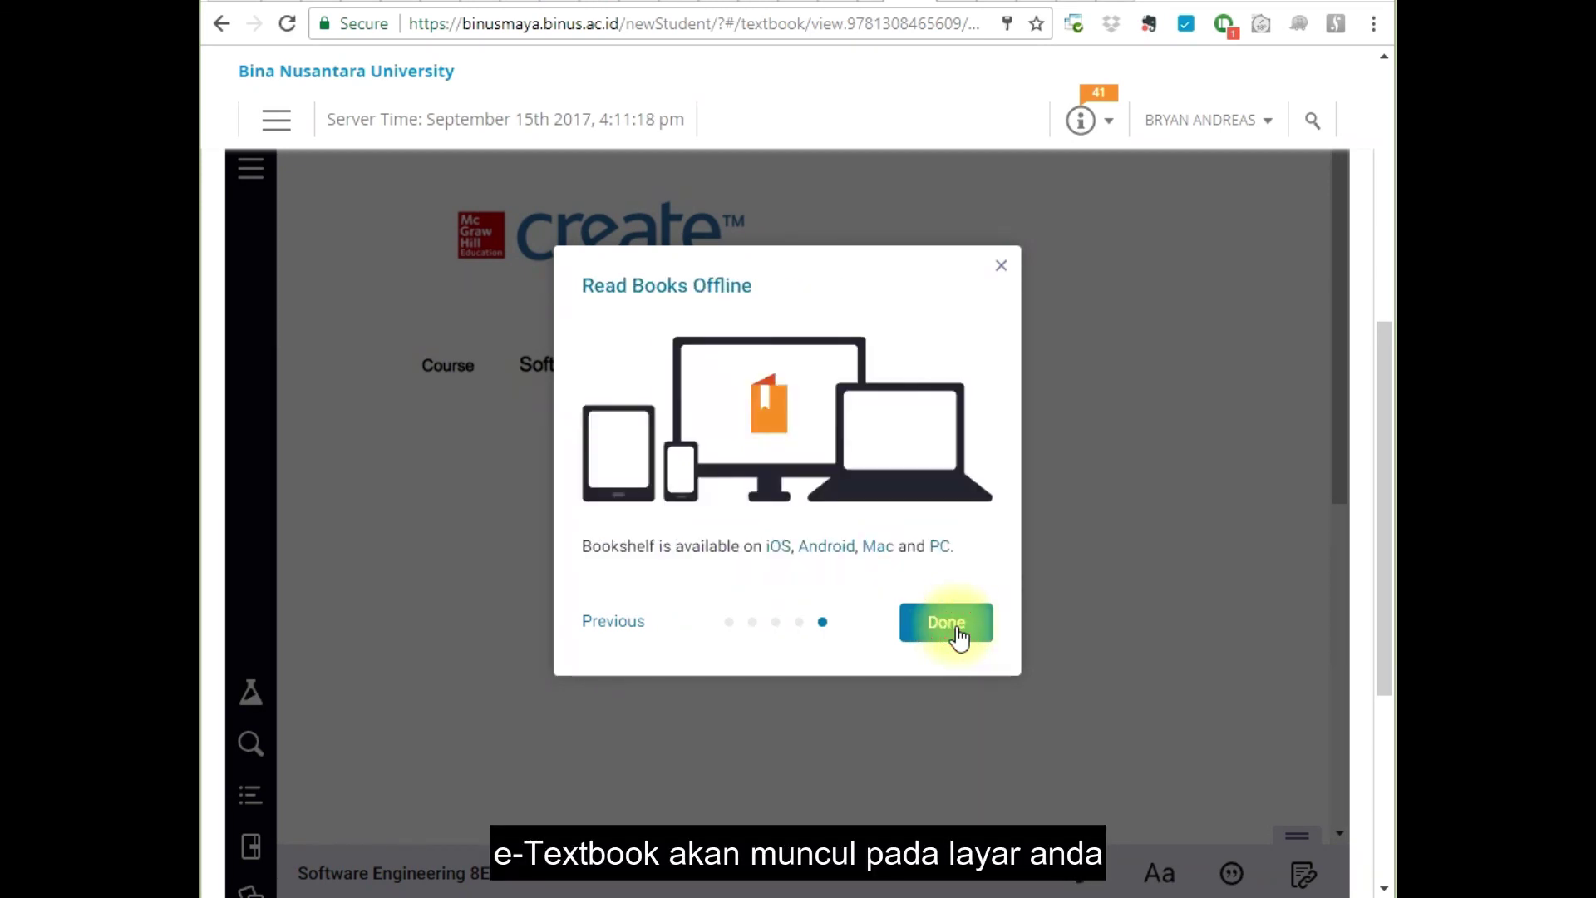
{"action": "left_click", "coordinate": [954, 636]}
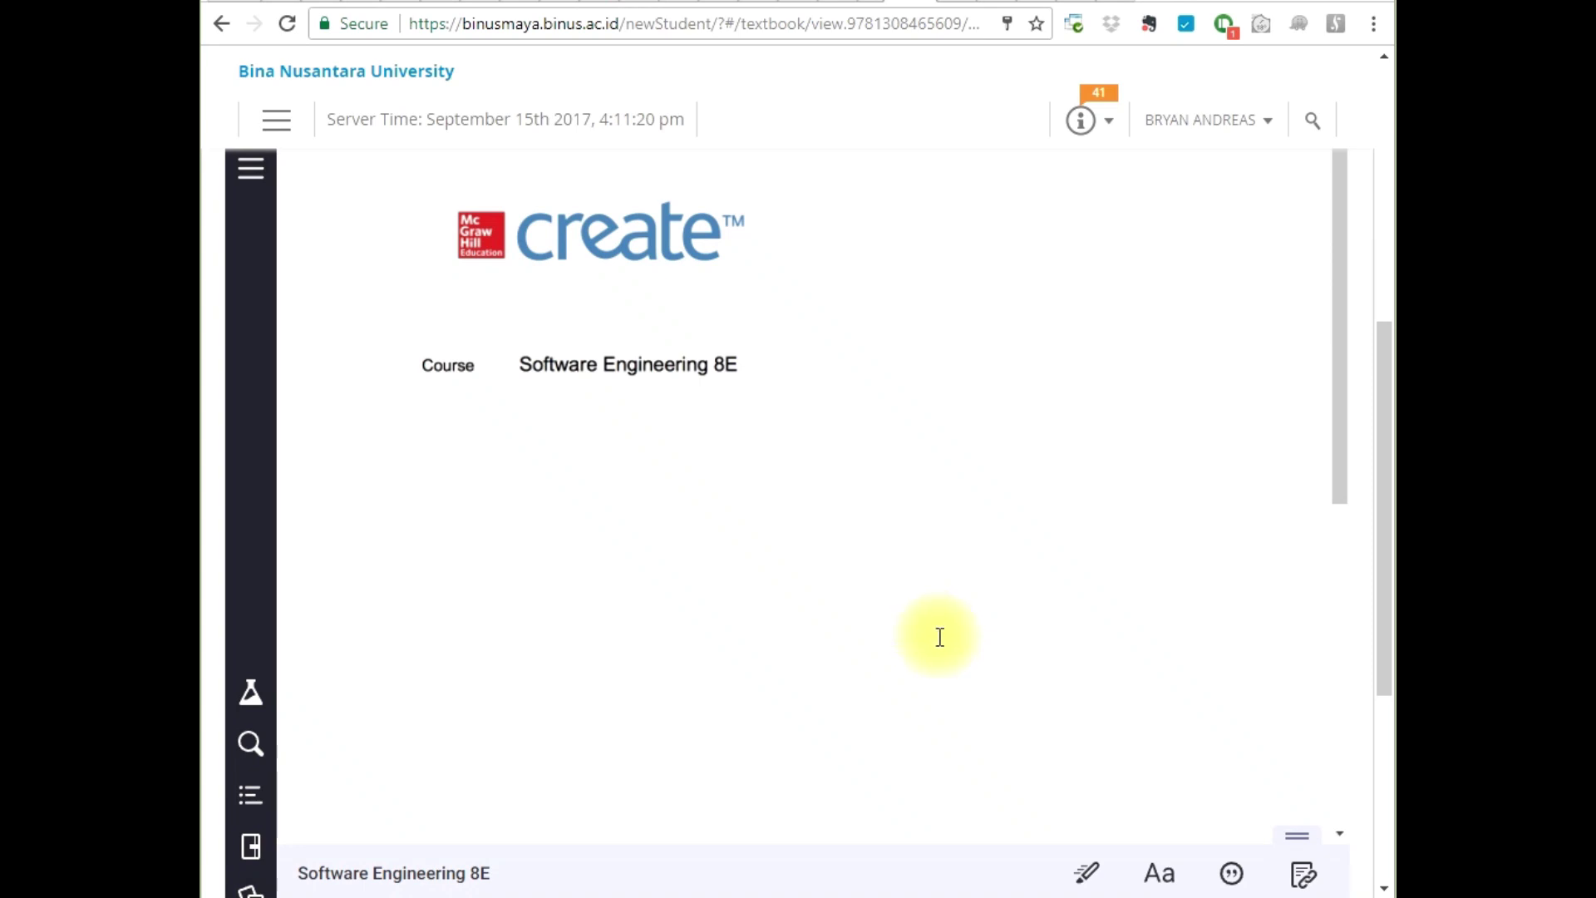
Page forward from the Software Engineering 8E cover to the Contents listing chapters 29–38
{"action": "left_click", "coordinate": [1320, 622]}
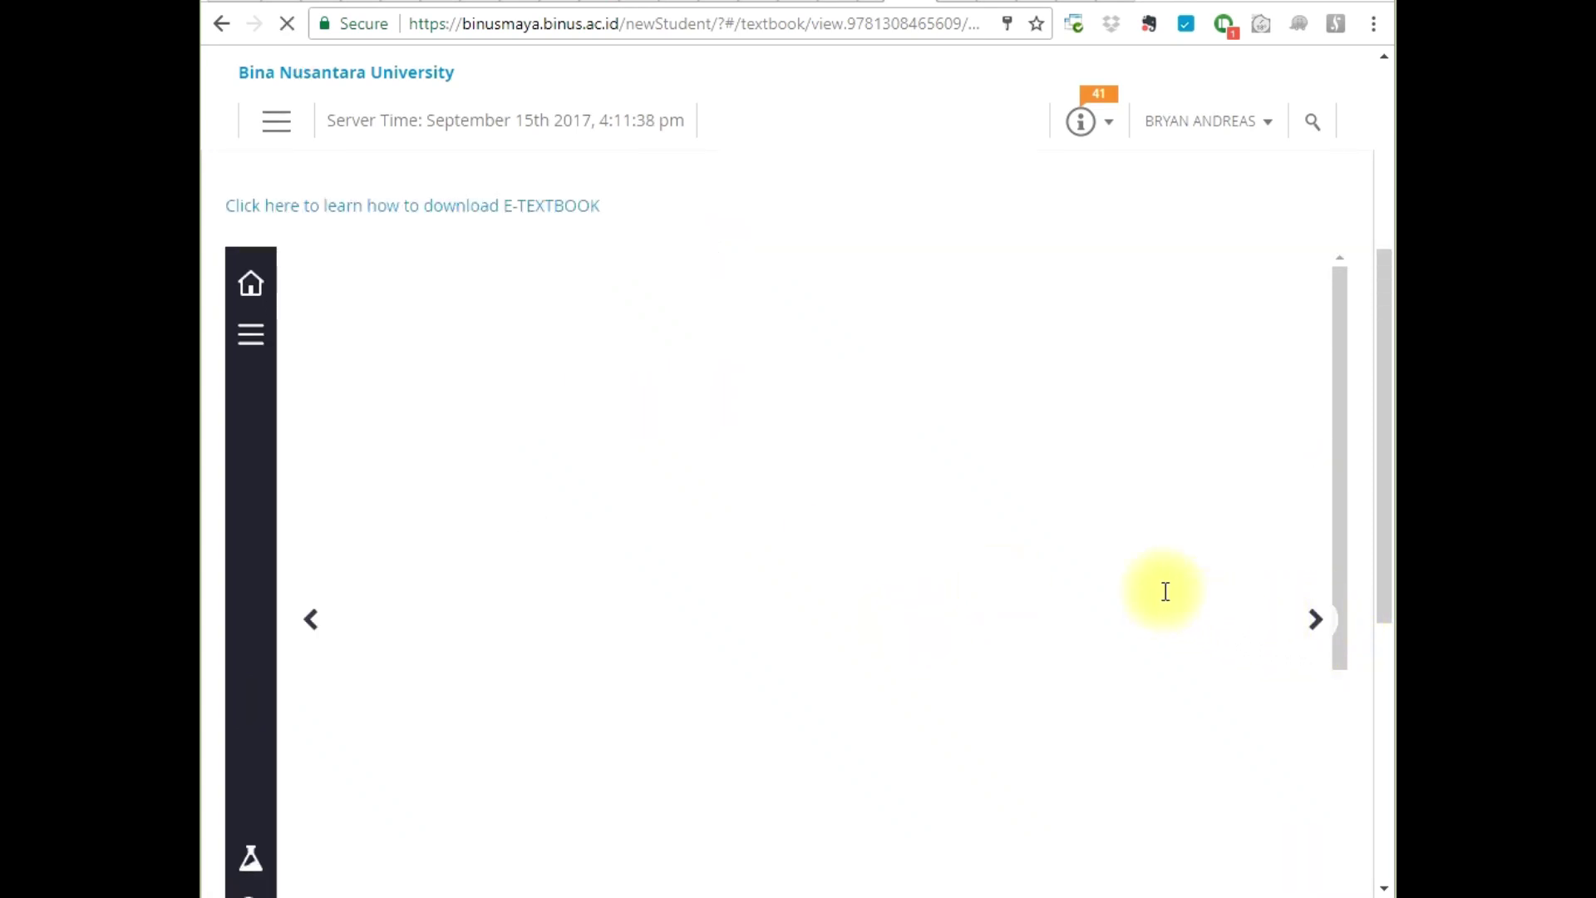
{"action": "left_click", "coordinate": [1314, 626]}
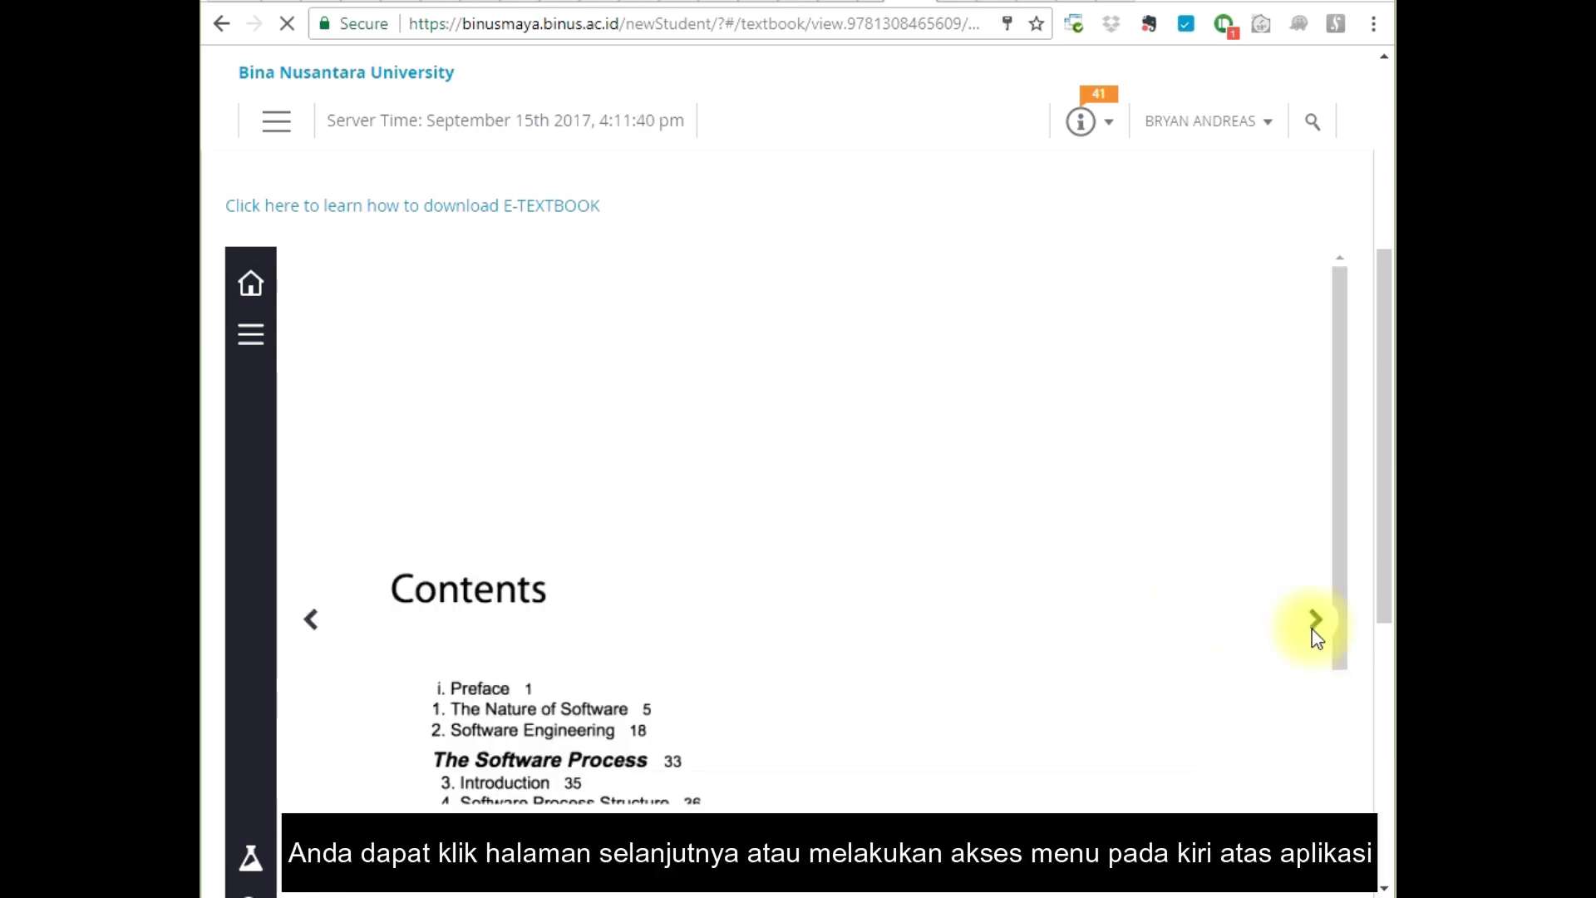
{"action": "scroll", "coordinate": [1297, 624], "scroll_direction": "down", "scroll_amount": 1}
{"action": "left_click", "coordinate": [1318, 515]}
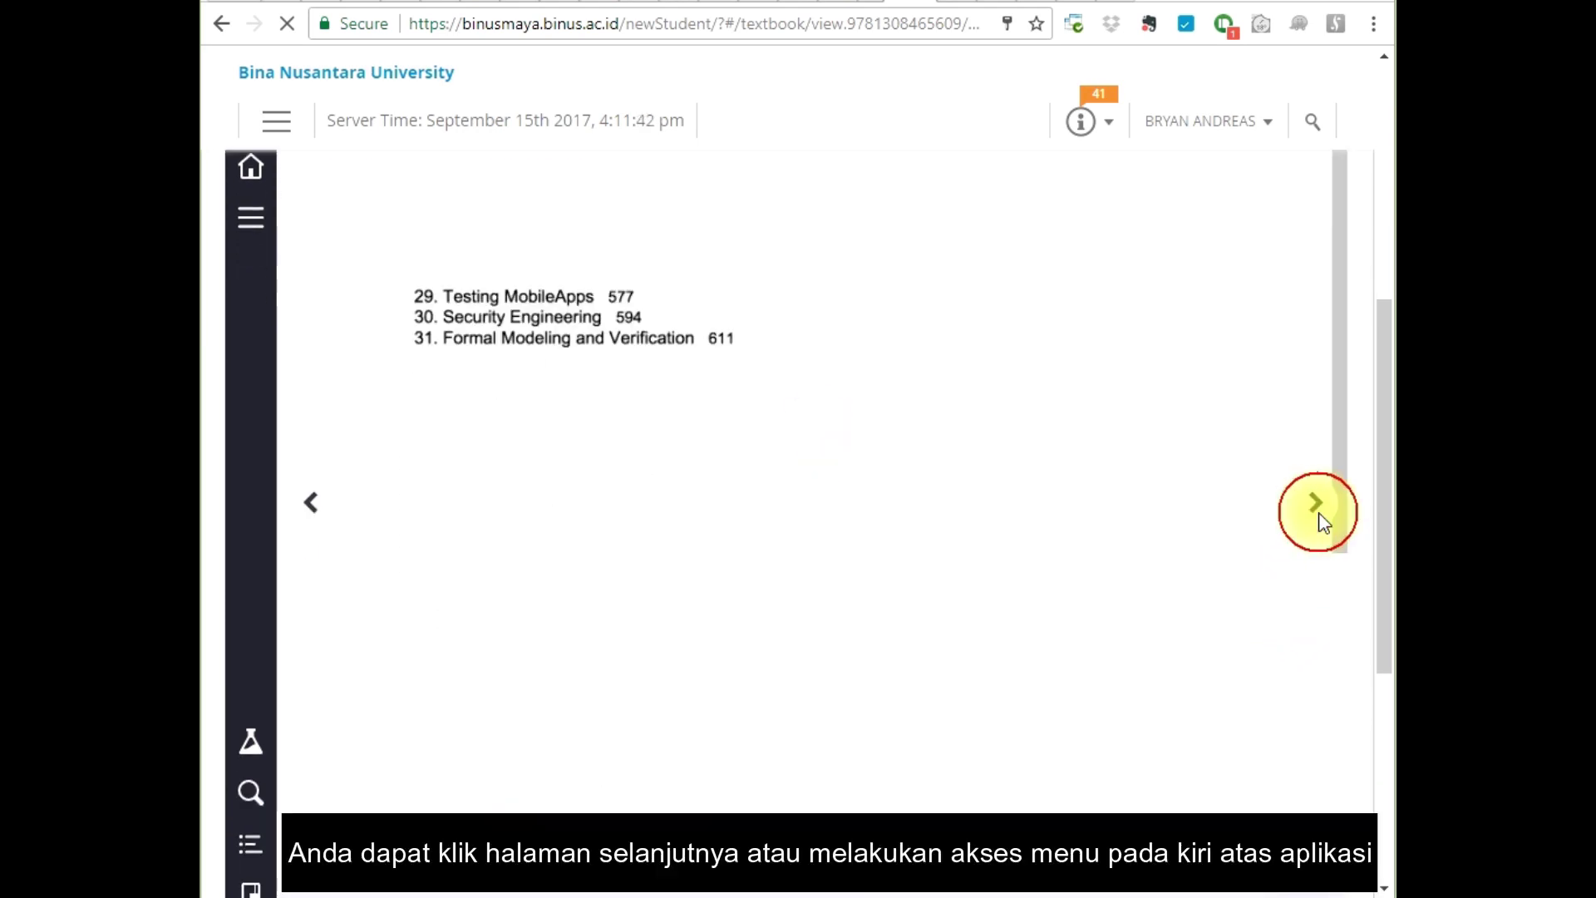
{"action": "scroll", "coordinate": [1315, 527], "scroll_direction": "up", "scroll_amount": 1}
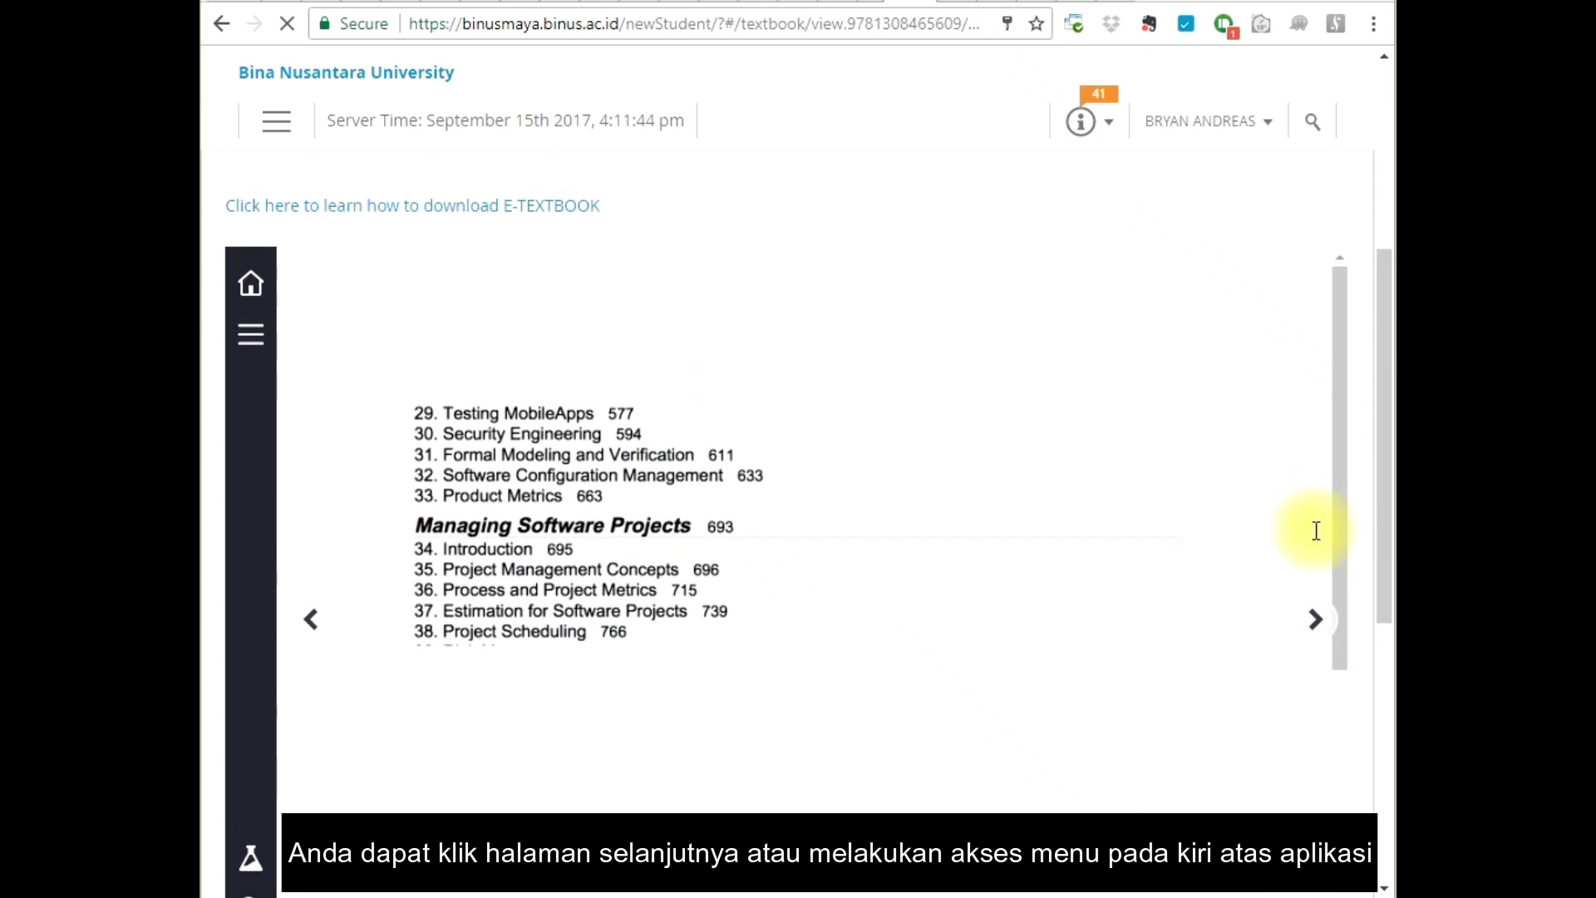